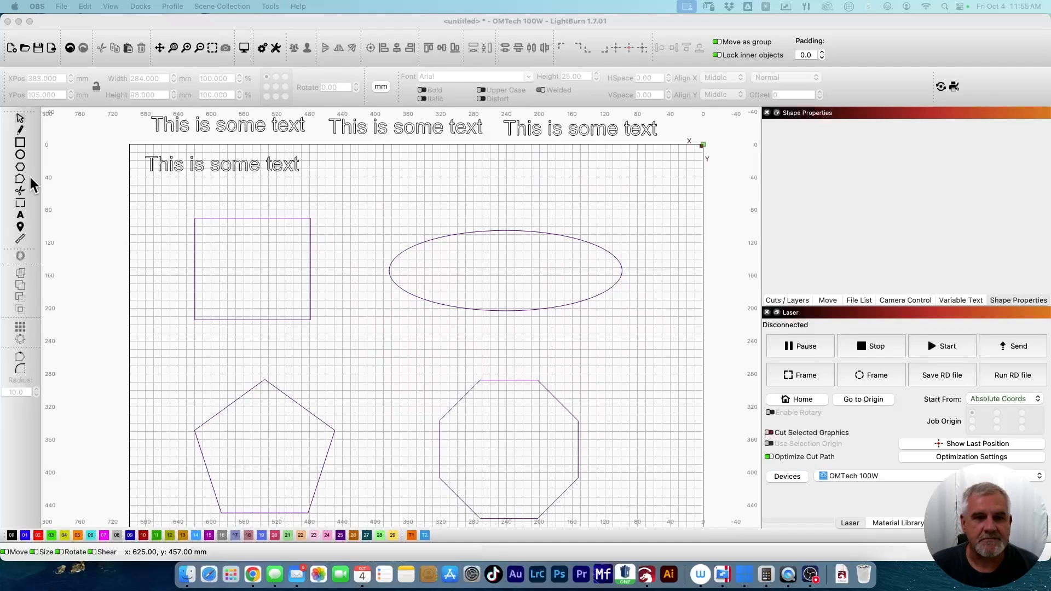
# - Apply the text just above the rectangle to the rectangle's outline as a path
pyautogui.click(251, 218)
pyautogui.click(252, 218)
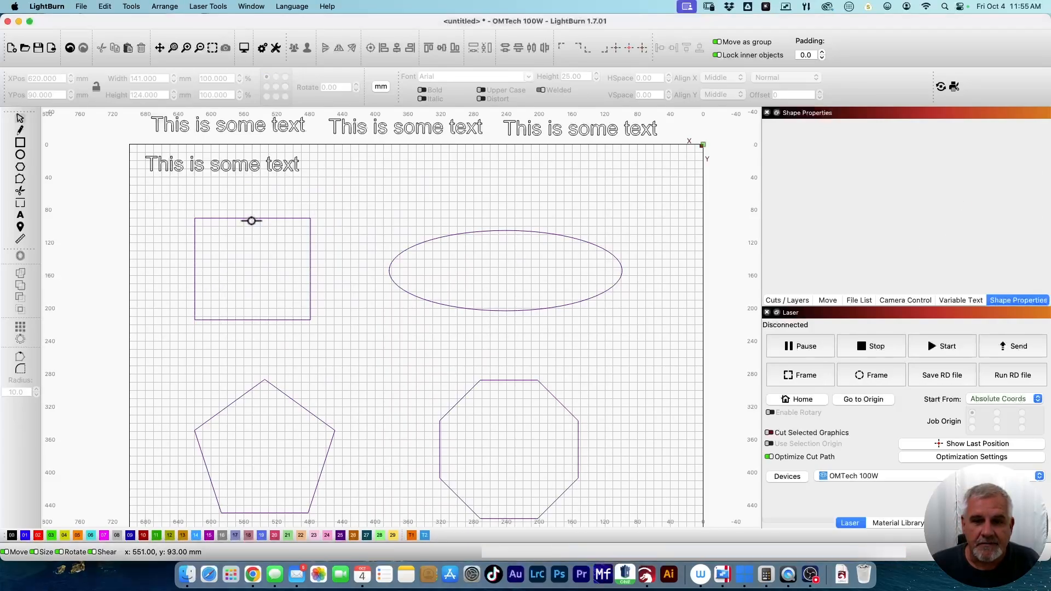
pyautogui.click(251, 218)
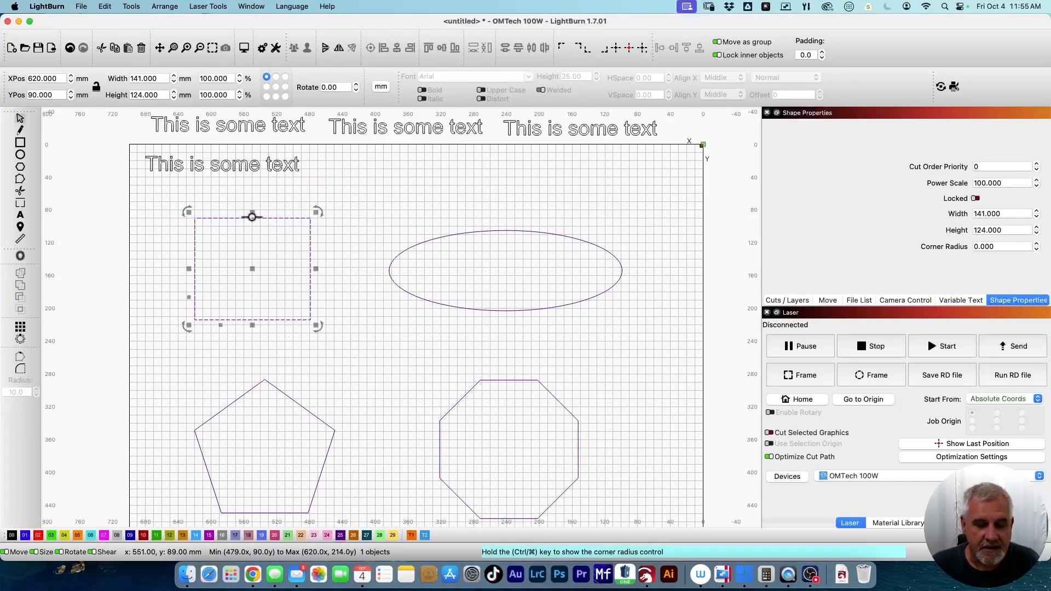
pyautogui.keyDown('shift'); pyautogui.click(242, 162); pyautogui.keyUp('shift')
pyautogui.rightClick(238, 206)
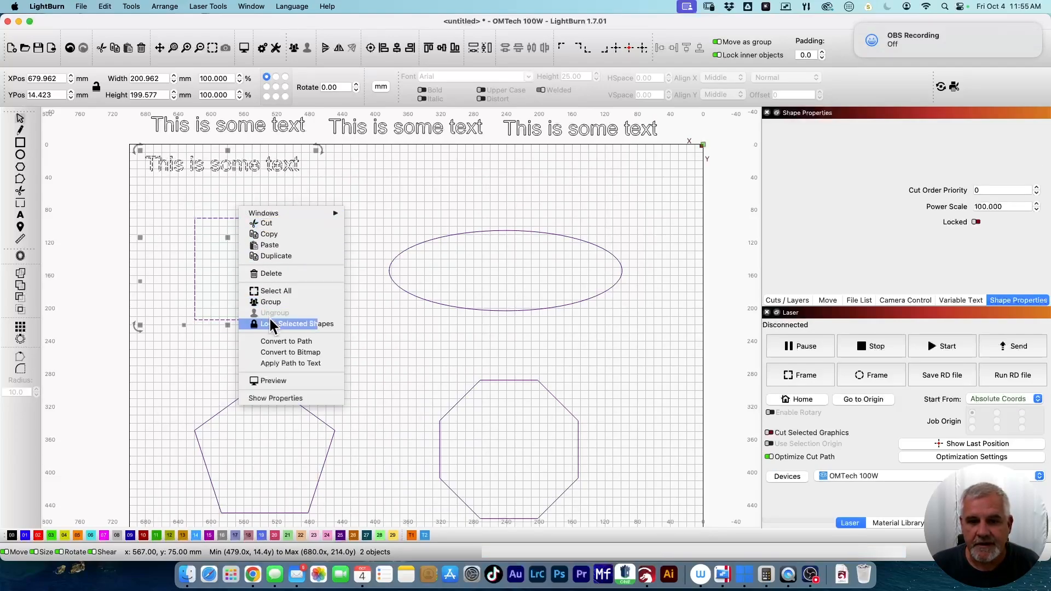
pyautogui.click(280, 364)
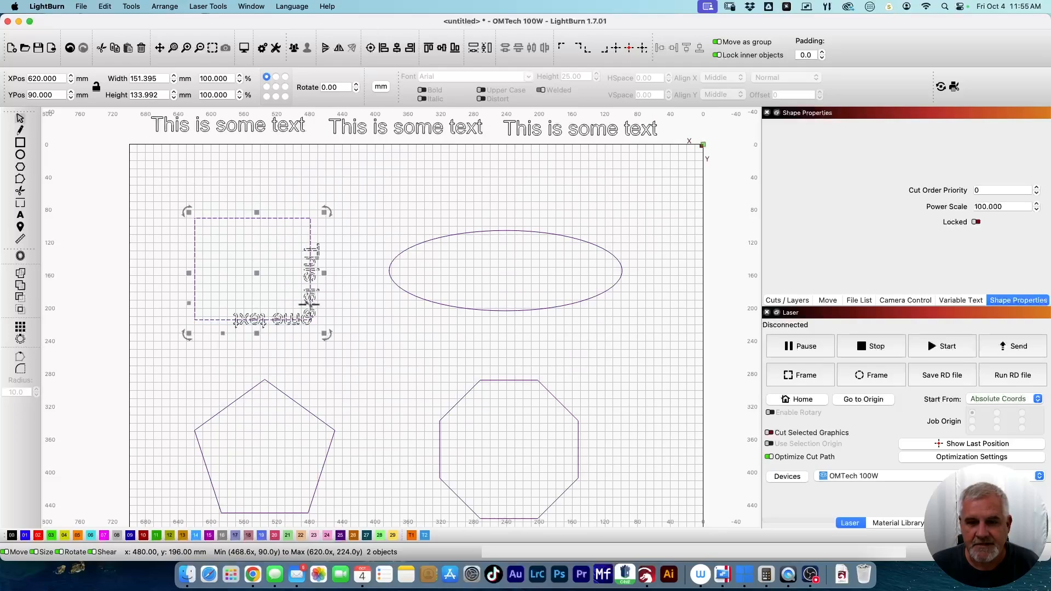
pyautogui.click(342, 243)
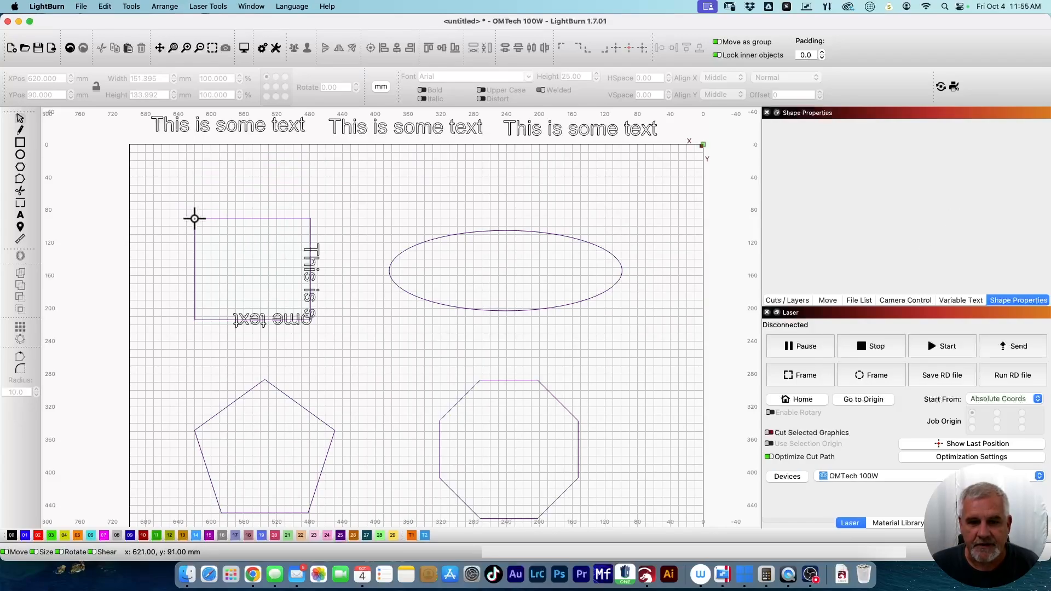
# - Enlarge the rectangle to about 214 × 188 mm, extending its upper-left and lower-right corners
pyautogui.moveTo(196, 217); pyautogui.dragTo(137, 179)
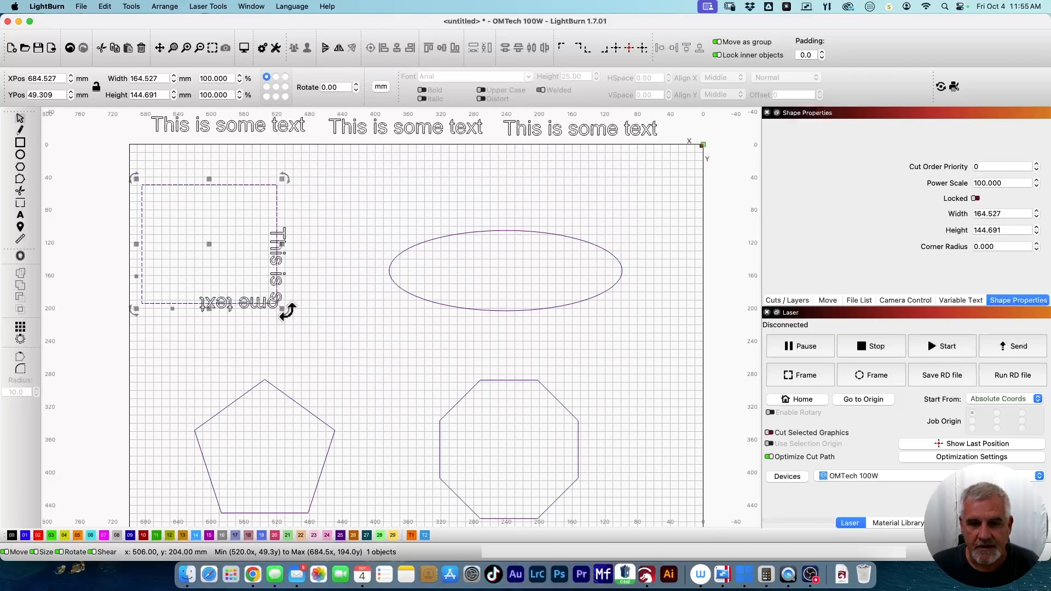
pyautogui.moveTo(281, 304); pyautogui.dragTo(323, 333)
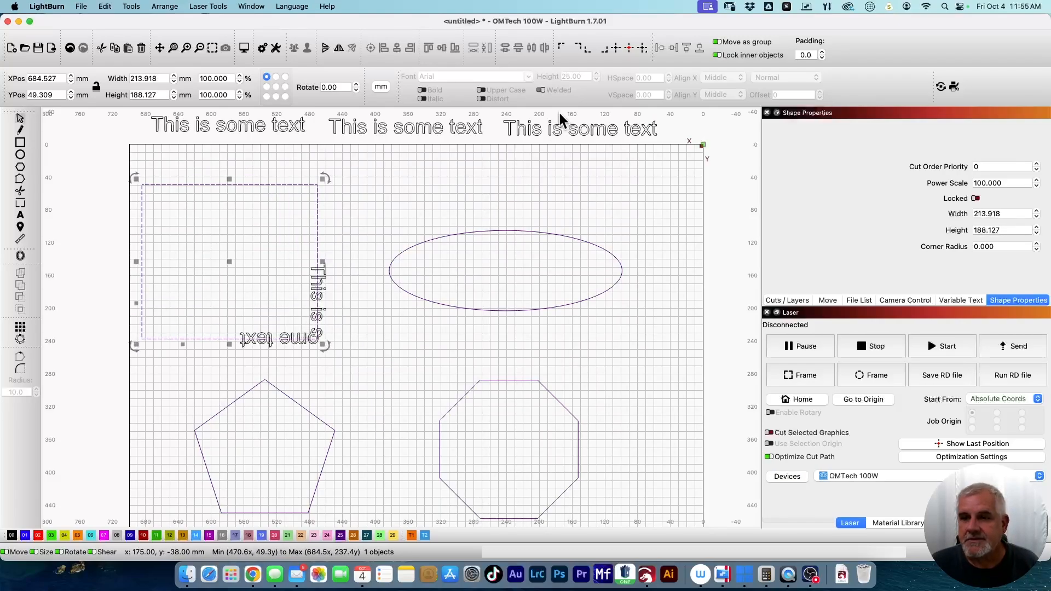
pyautogui.click(342, 261)
# - Try Left and Right horizontal alignment on the rectangle's text and set it back to Middle
pyautogui.click(327, 265)
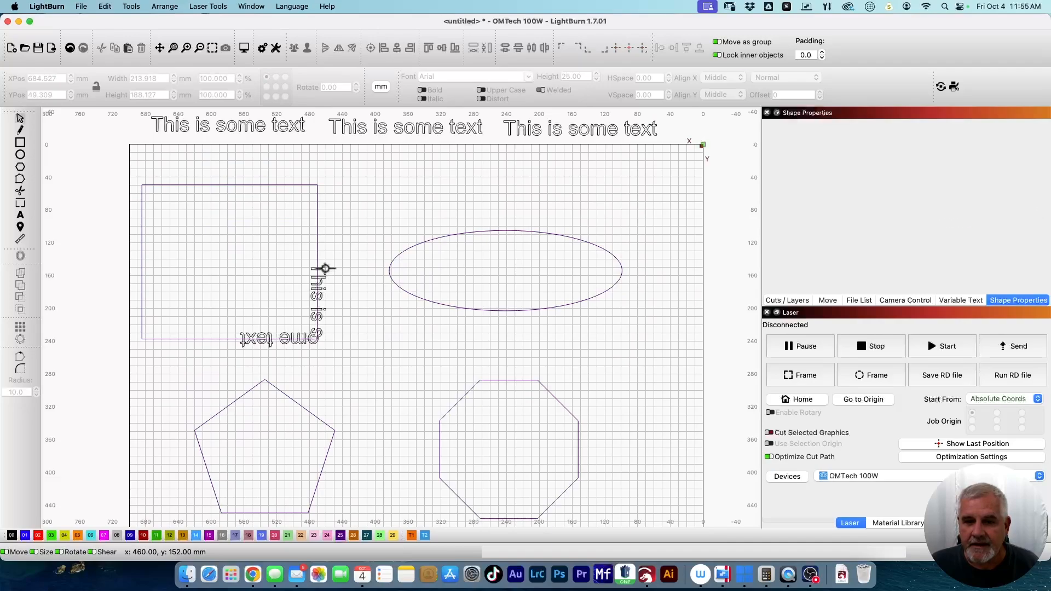
pyautogui.click(728, 77)
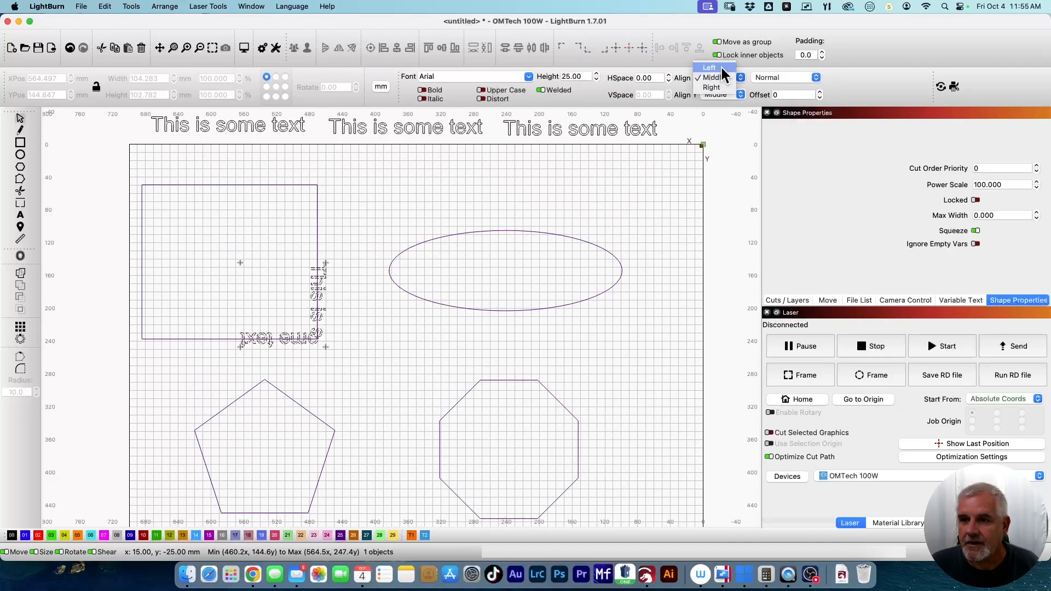
pyautogui.click(721, 68)
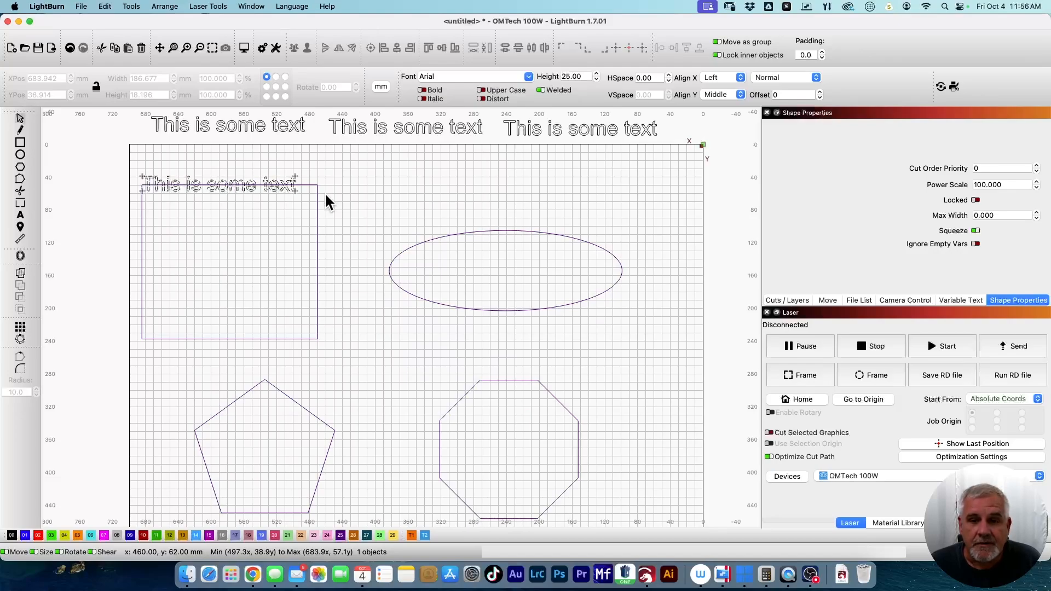
pyautogui.click(736, 78)
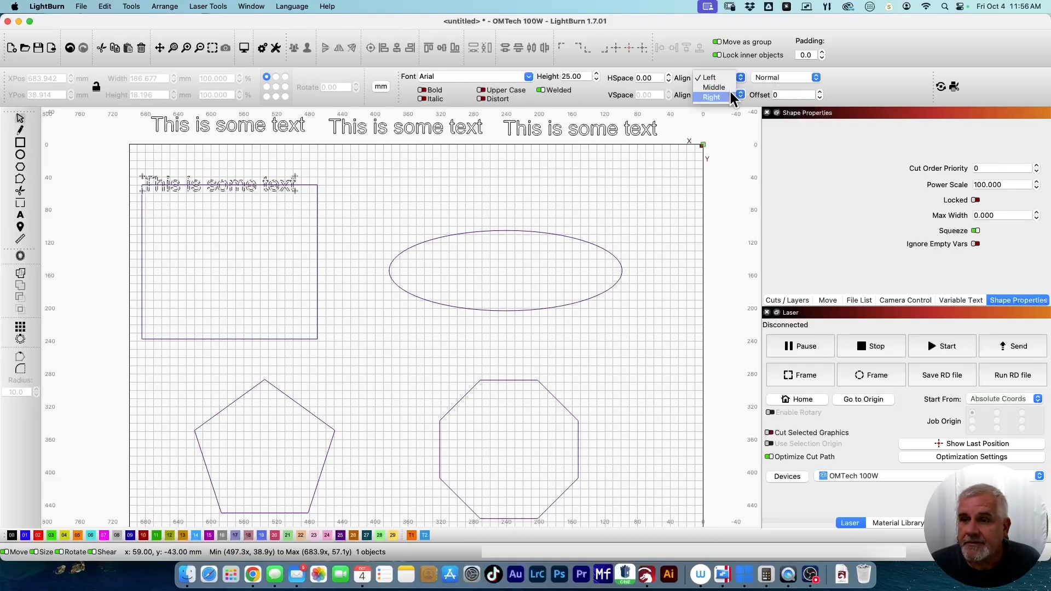
pyautogui.click(730, 93)
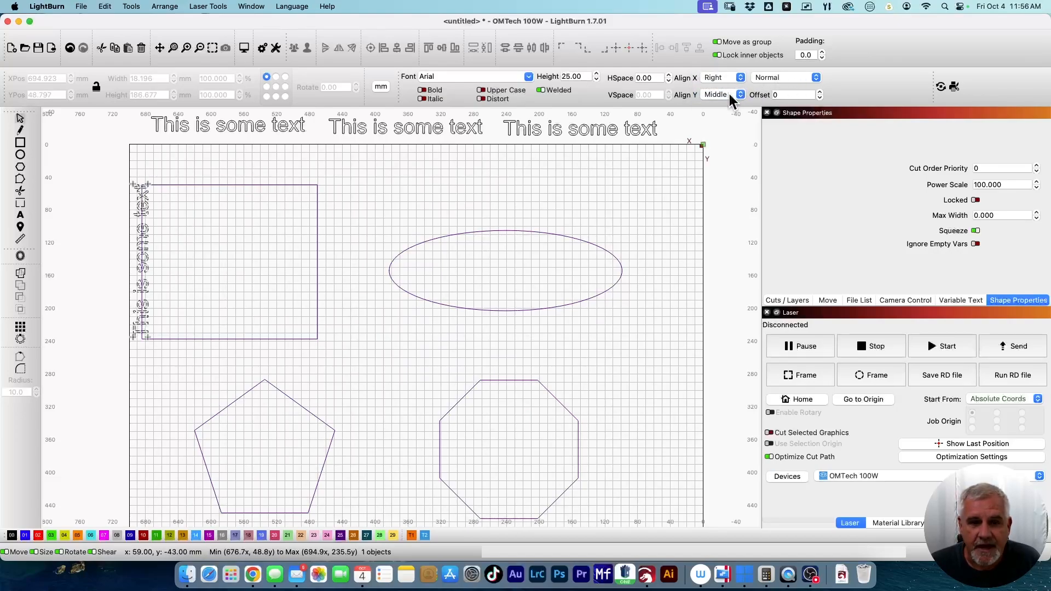
pyautogui.click(737, 77)
pyautogui.click(717, 66)
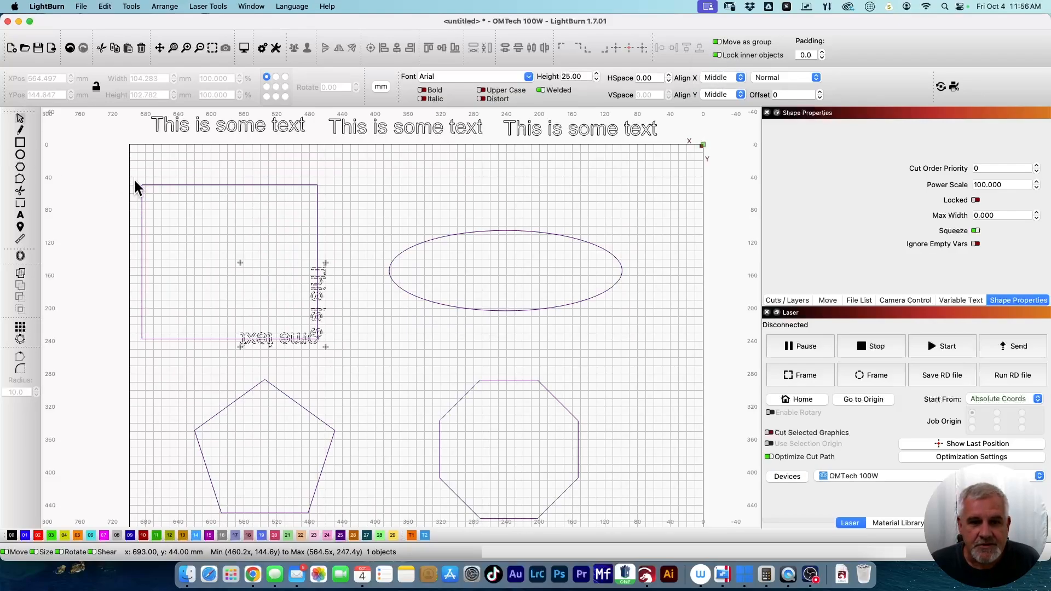
# - Convert the rectangle to an editable path
pyautogui.click(209, 207)
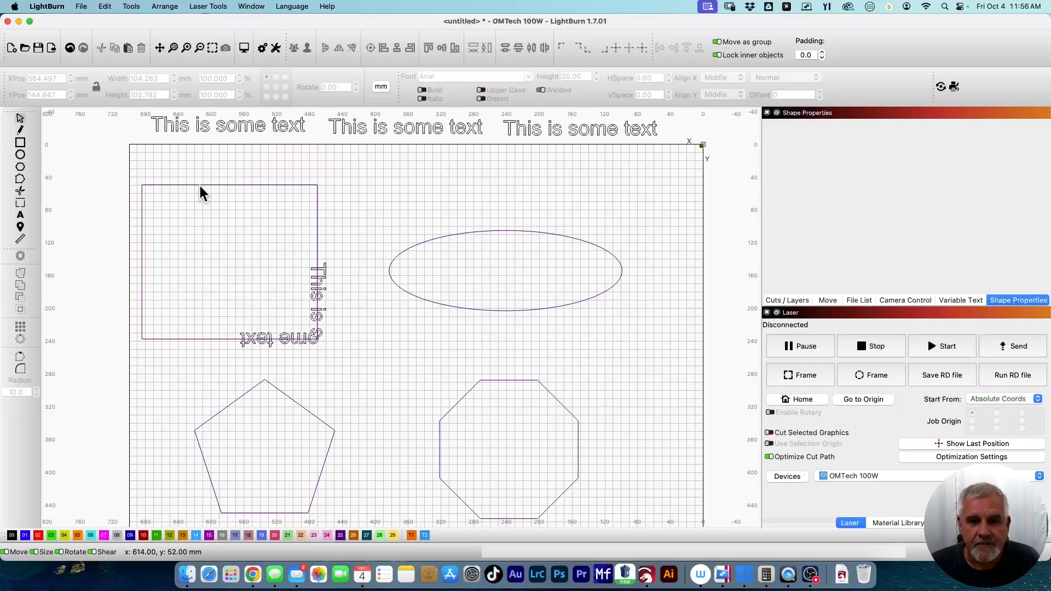
pyautogui.click(201, 185)
pyautogui.rightClick(200, 185)
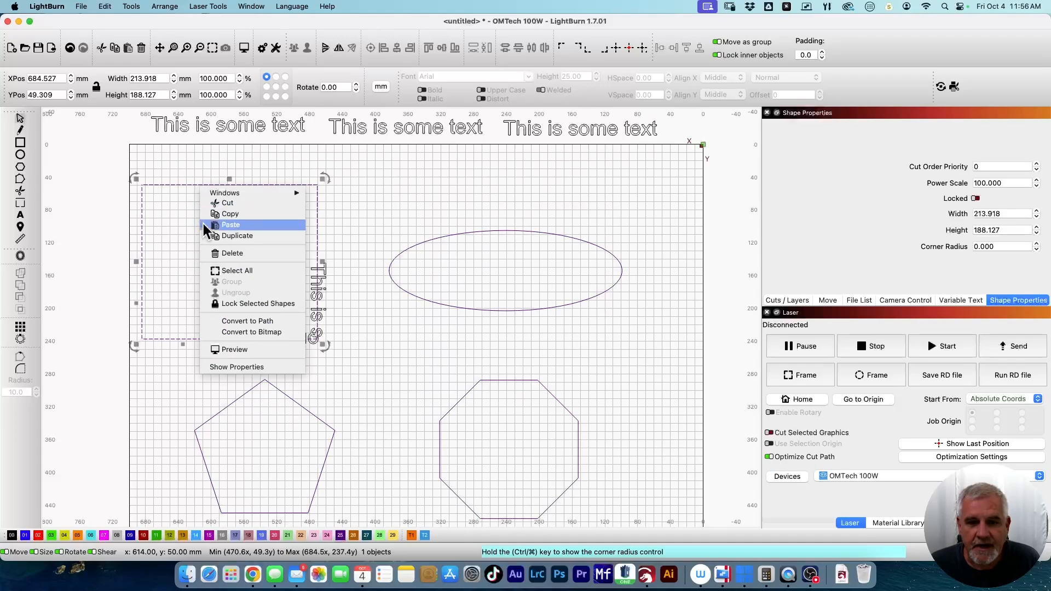
pyautogui.click(234, 318)
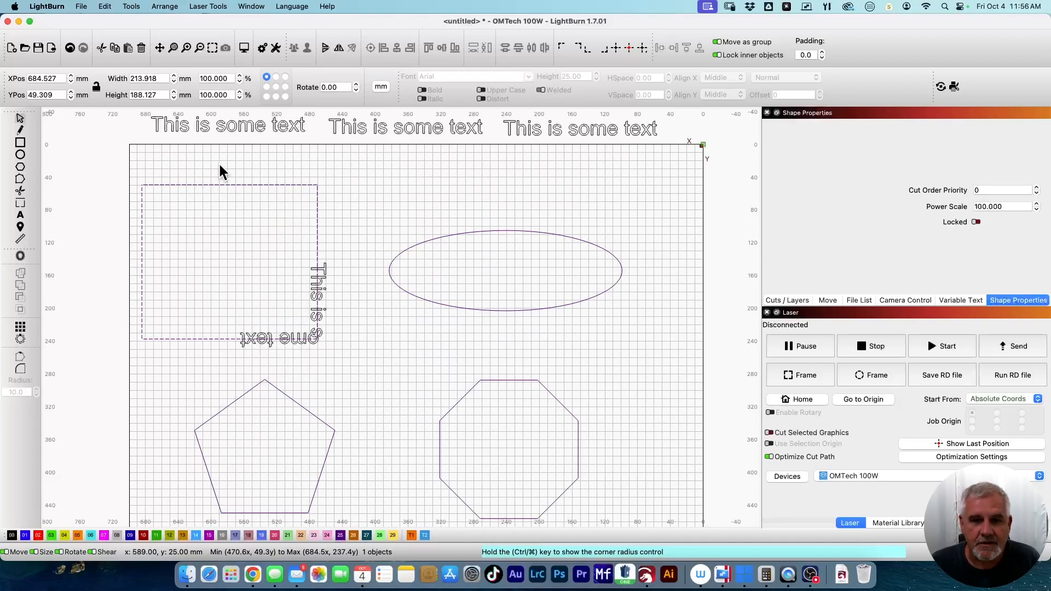
pyautogui.click(221, 166)
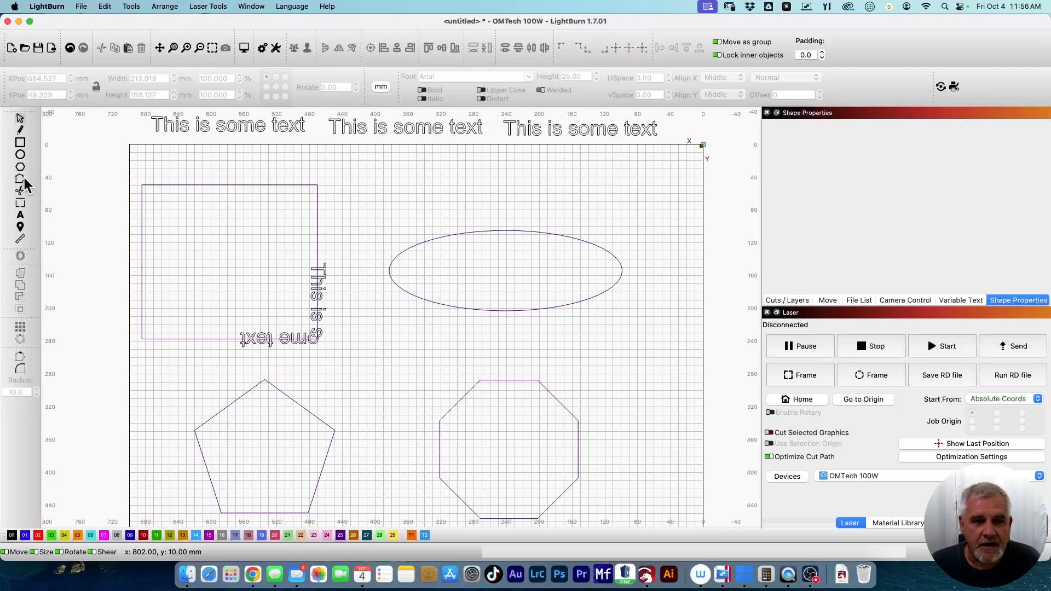
# - Break the rectangle's path at the midpoint of its lower edge to centre the text on the upper edge
pyautogui.click(142, 199)
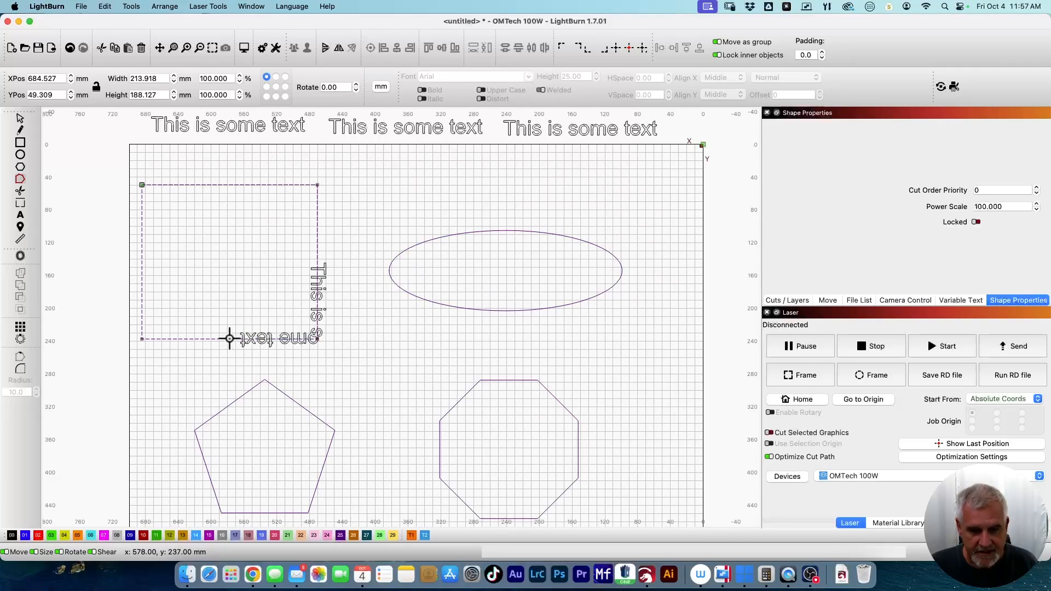
pyautogui.press('b')
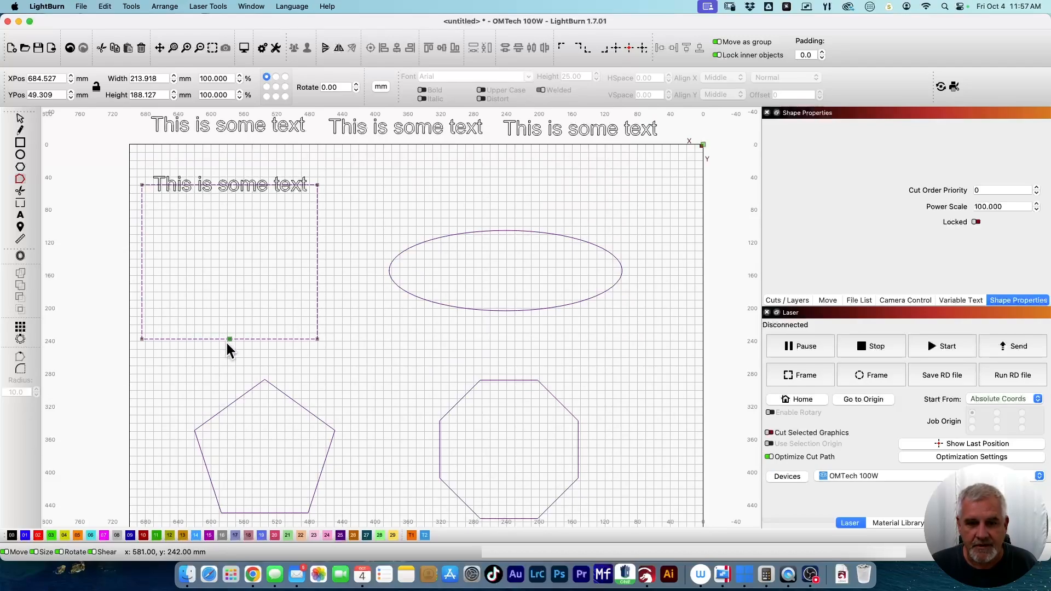
pyautogui.moveTo(229, 340)
pyautogui.mouseDown()
pyautogui.moveTo(226, 351)
pyautogui.moveTo(229, 340)
pyautogui.mouseUp()
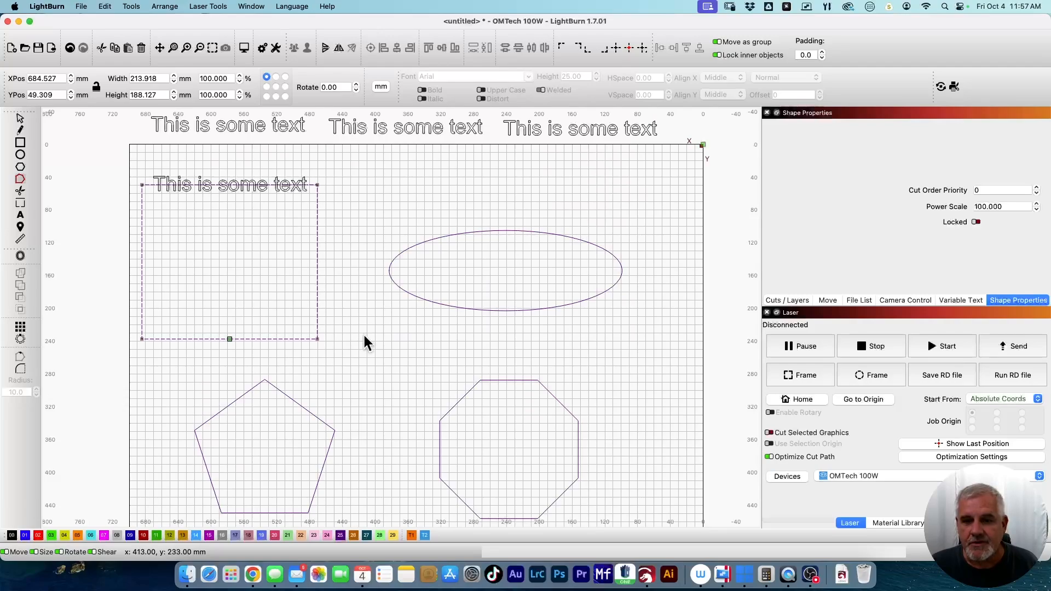
# - Convert the ellipse, the octagon and the pentagon to editable paths
pyautogui.moveTo(515, 428); pyautogui.dragTo(480, 283)
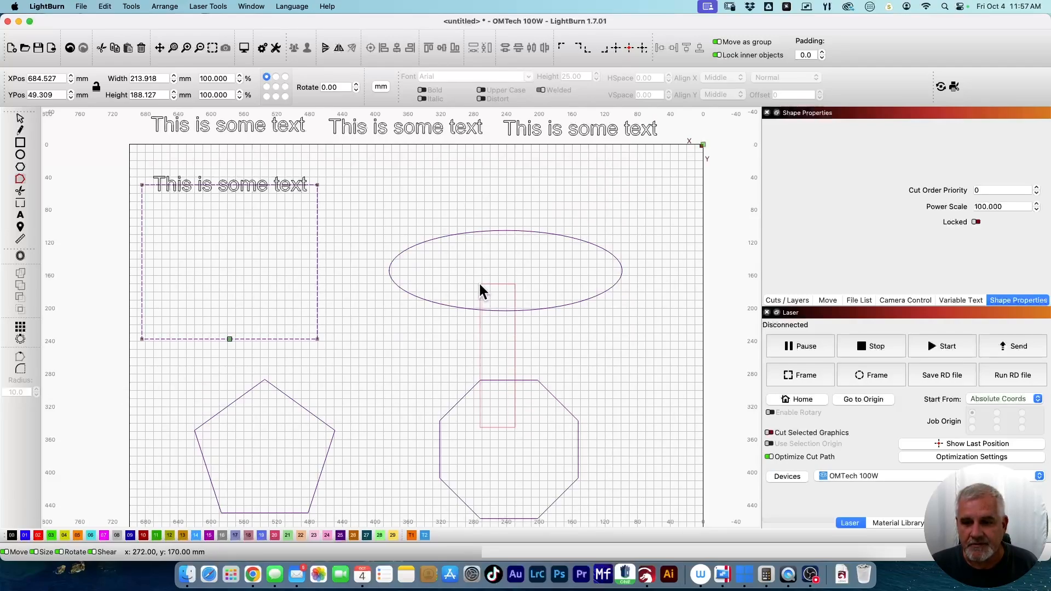
pyautogui.click(20, 118)
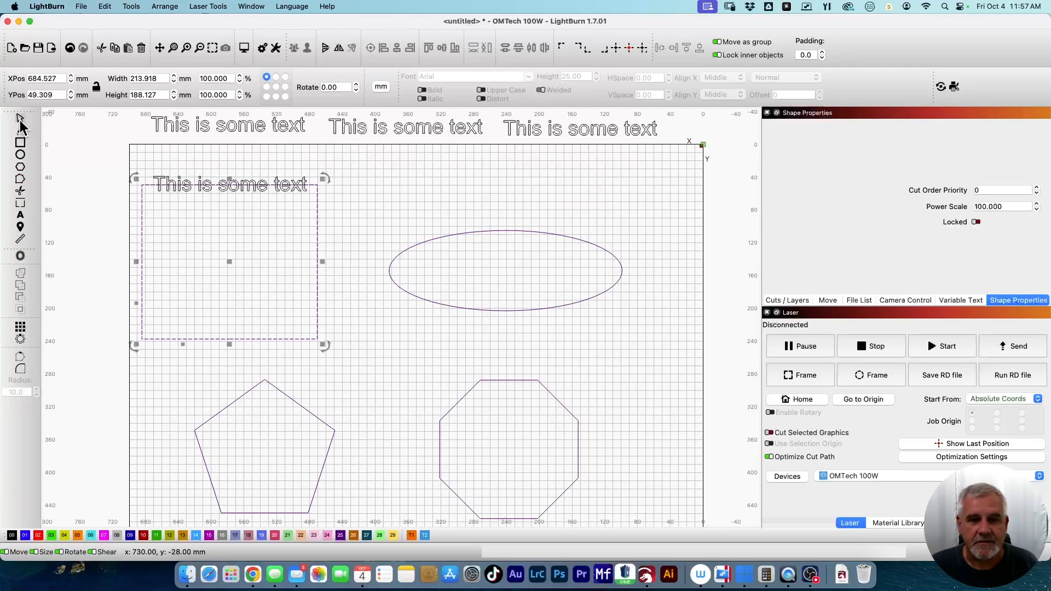
pyautogui.moveTo(644, 429); pyautogui.dragTo(503, 285)
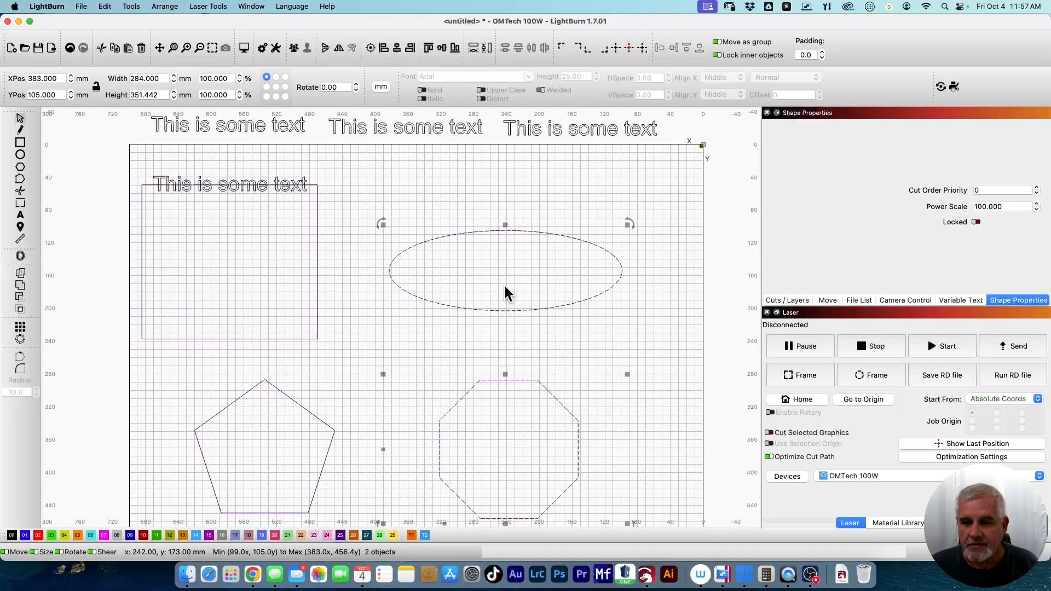
pyautogui.rightClick(504, 317)
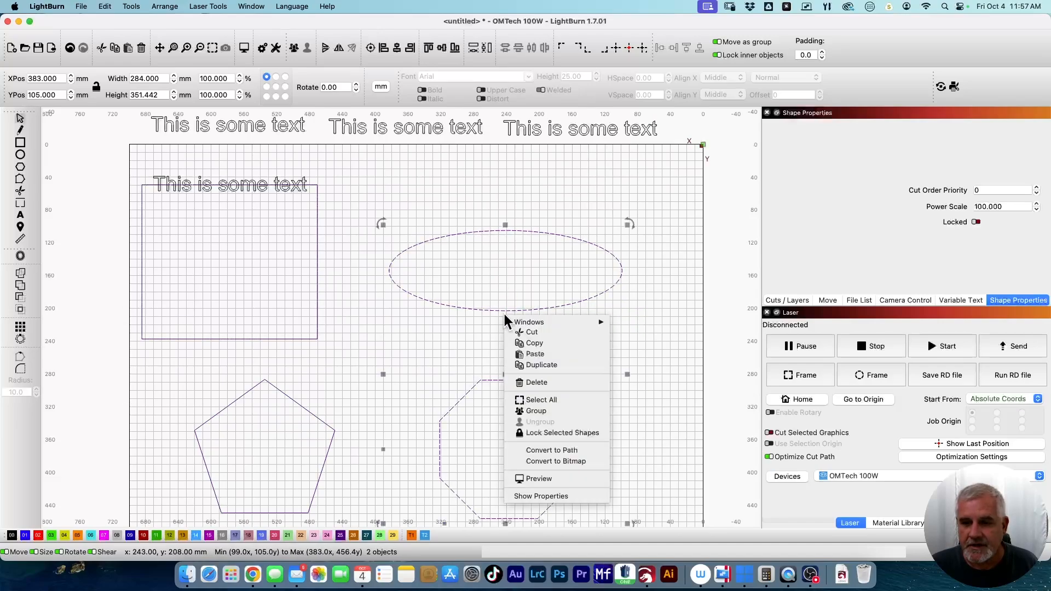
pyautogui.click(540, 449)
pyautogui.click(329, 441)
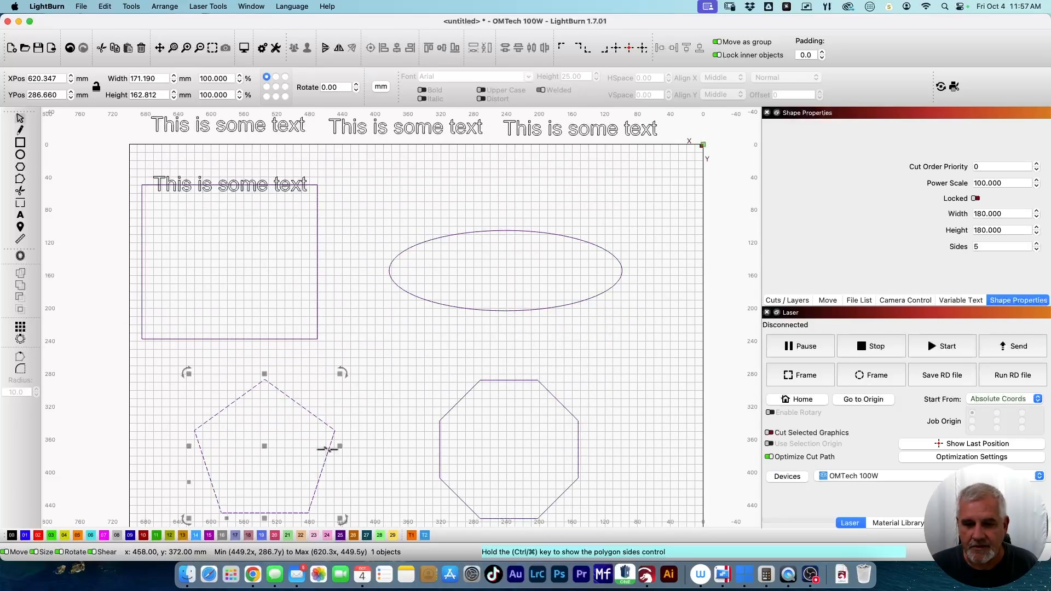
pyautogui.rightClick(329, 442)
pyautogui.click(361, 402)
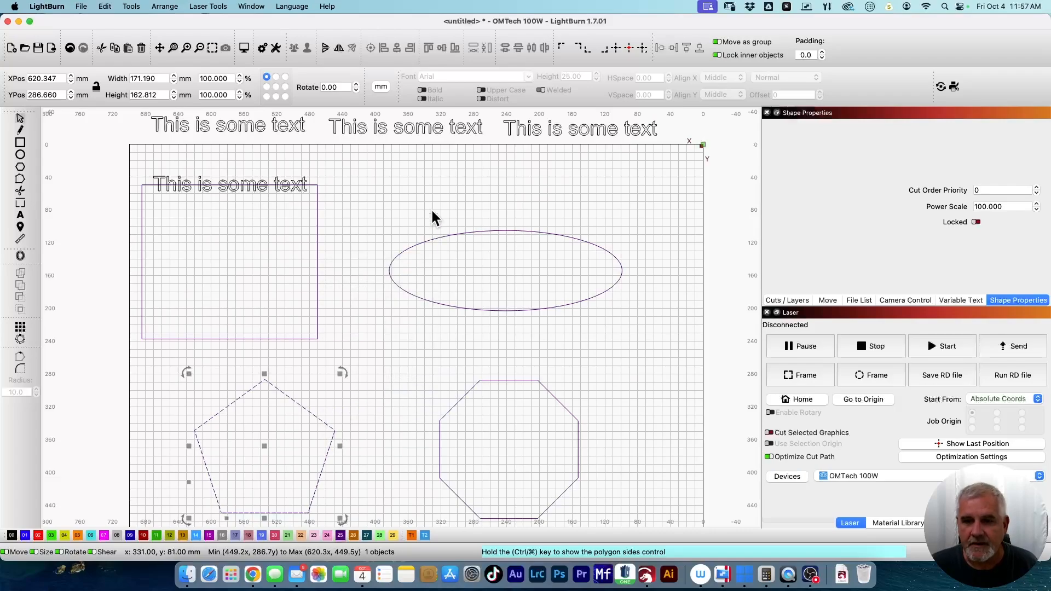
# - Apply the rightmost text above the work area to the ellipse as its path
pyautogui.click(501, 237)
pyautogui.click(500, 229)
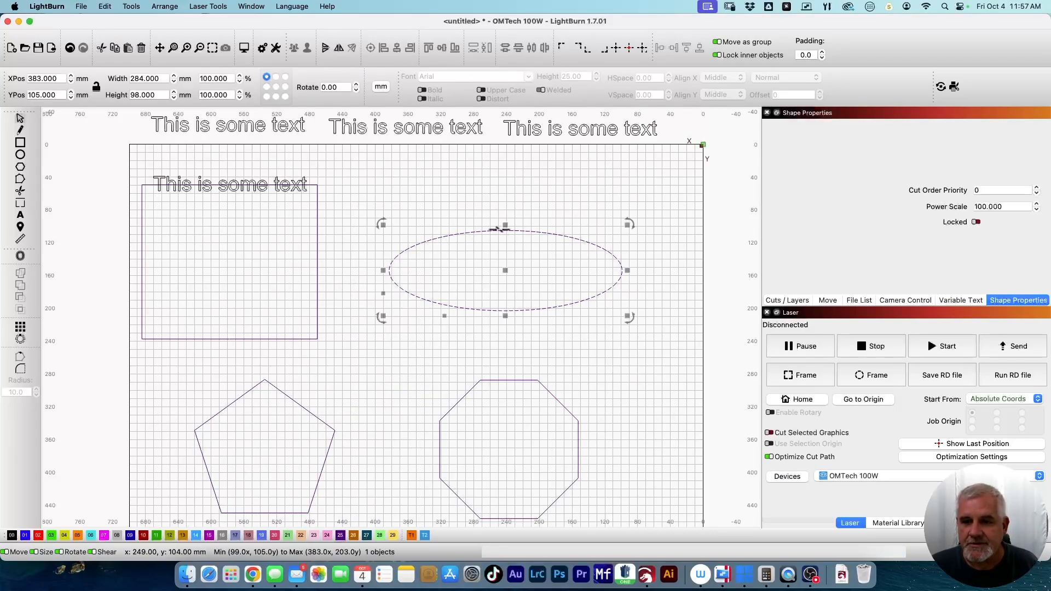
pyautogui.keyDown('shift'); pyautogui.click(540, 127); pyautogui.keyUp('shift')
pyautogui.rightClick(539, 127)
pyautogui.click(574, 287)
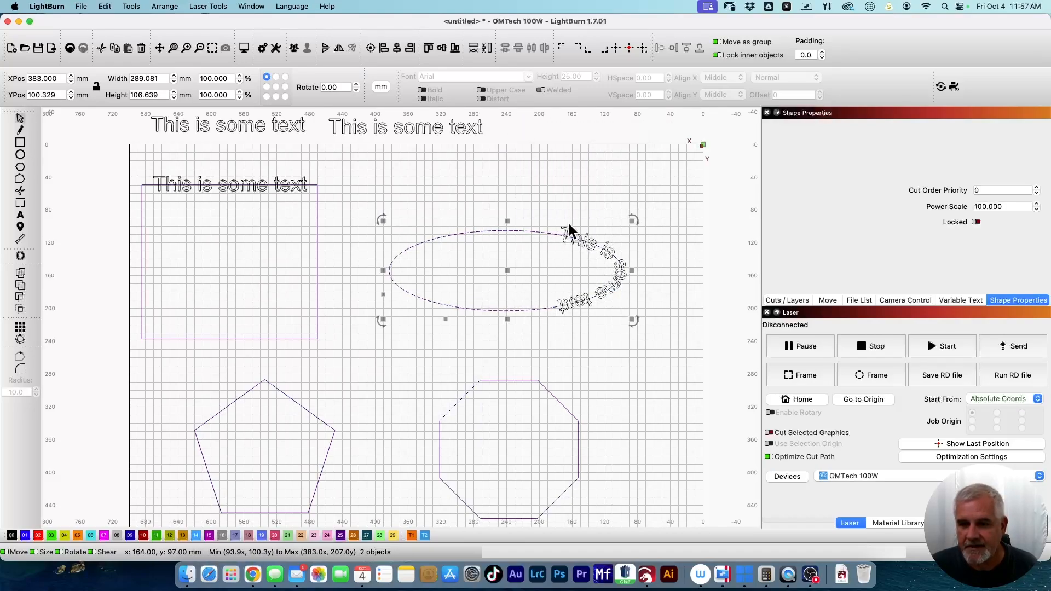
pyautogui.click(448, 333)
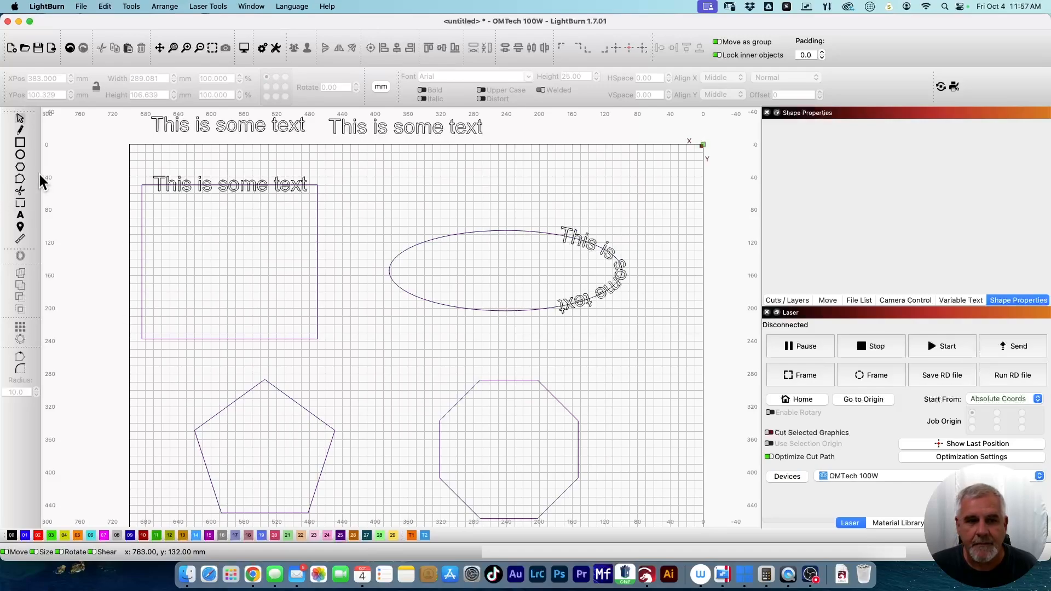
# - Break the ellipse's path at its bottom node to centre the text over the upper arc
pyautogui.click(22, 179)
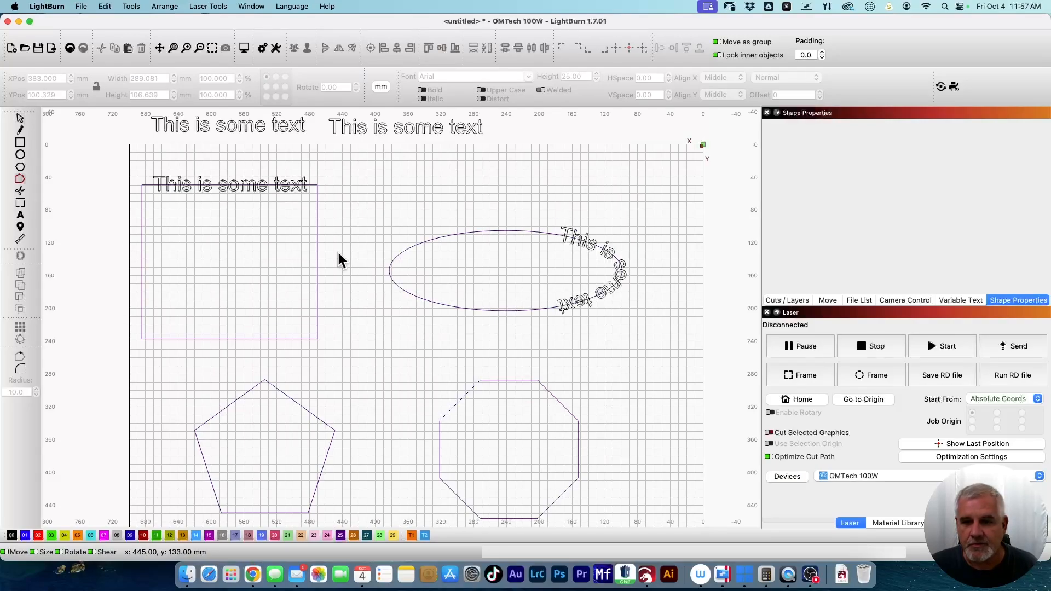
pyautogui.click(397, 256)
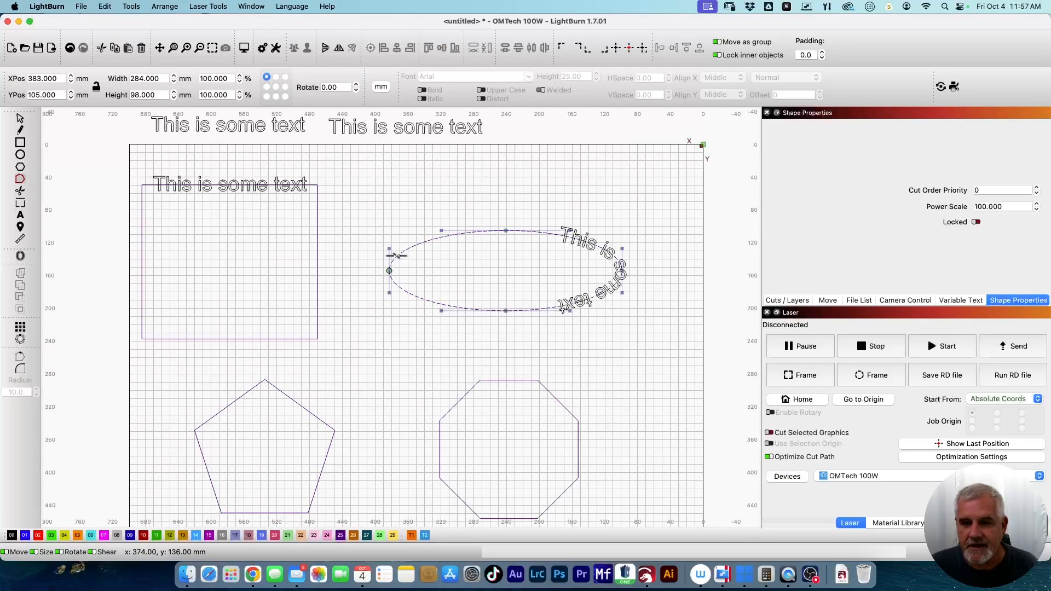
pyautogui.click(505, 311)
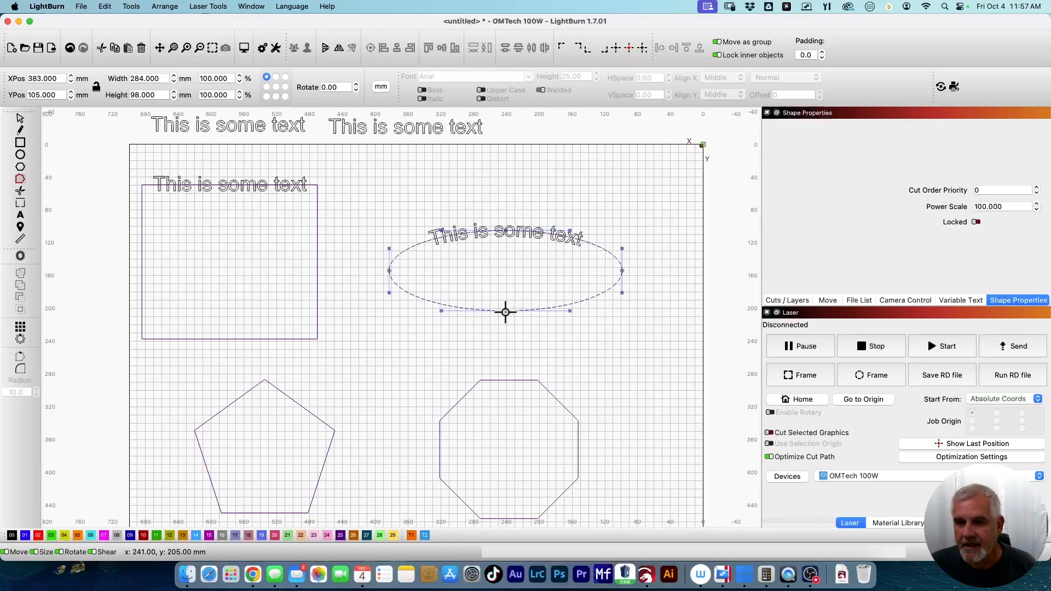
# - Try to shift the text around the ellipse by moving the path's lower start node, and undo the moves
pyautogui.moveTo(505, 312)
pyautogui.mouseDown()
pyautogui.moveTo(505, 326)
pyautogui.moveTo(505, 310)
pyautogui.mouseUp()
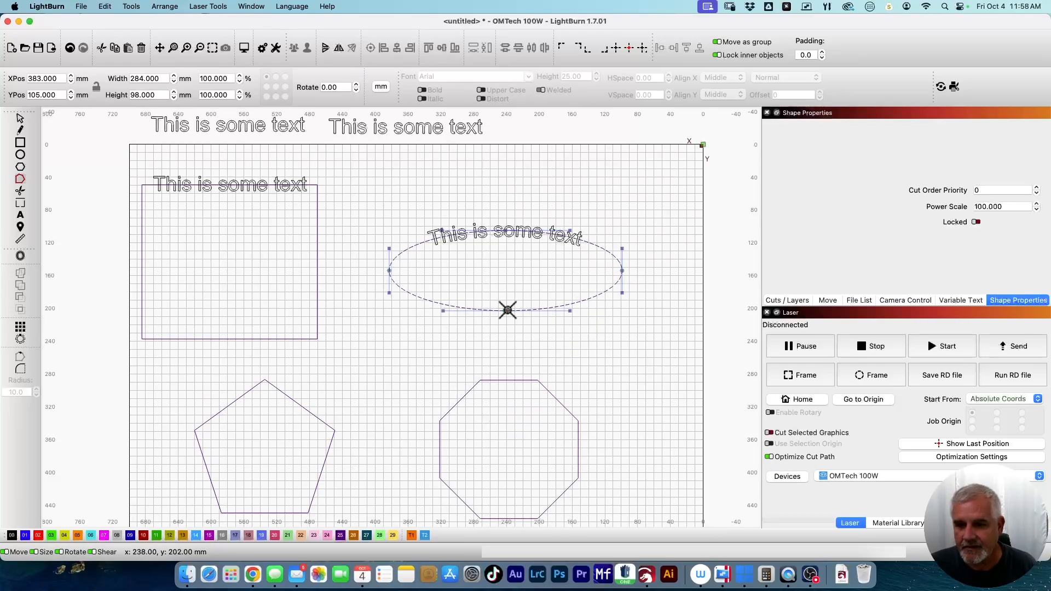
pyautogui.moveTo(506, 310); pyautogui.dragTo(505, 310)
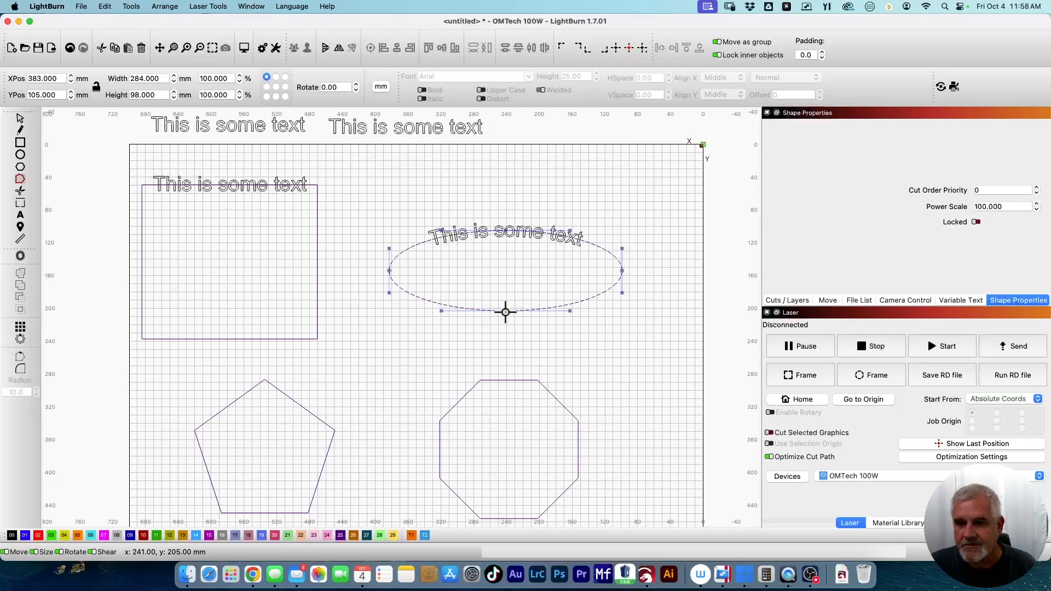
pyautogui.moveTo(506, 312); pyautogui.dragTo(503, 329)
pyautogui.press('super+z')
pyautogui.moveTo(504, 311)
pyautogui.mouseDown()
pyautogui.moveTo(570, 307)
pyautogui.moveTo(417, 306)
pyautogui.moveTo(495, 307)
pyautogui.mouseUp()
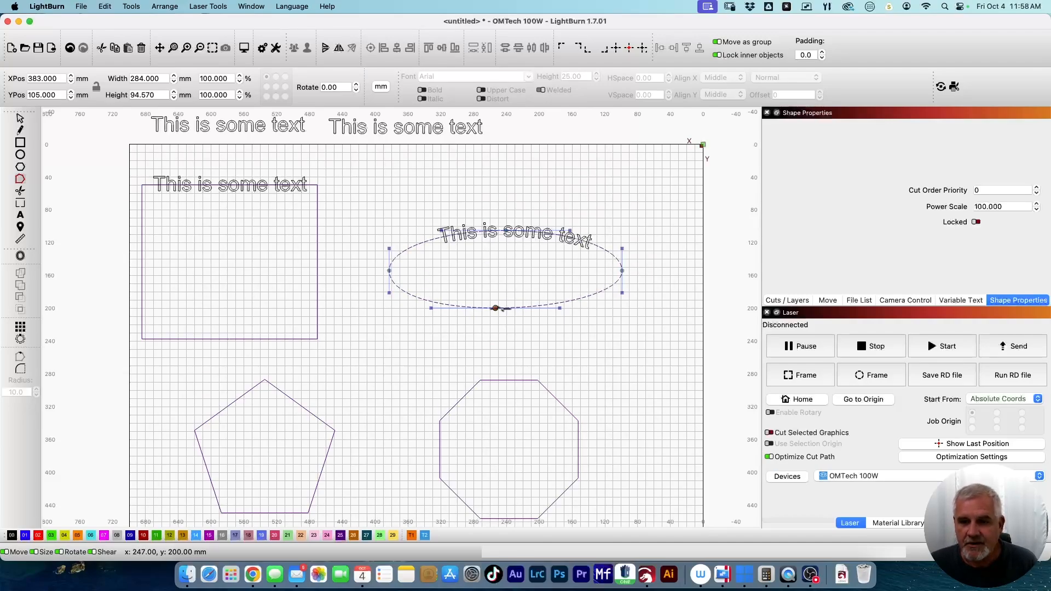
pyautogui.moveTo(496, 308); pyautogui.dragTo(588, 295)
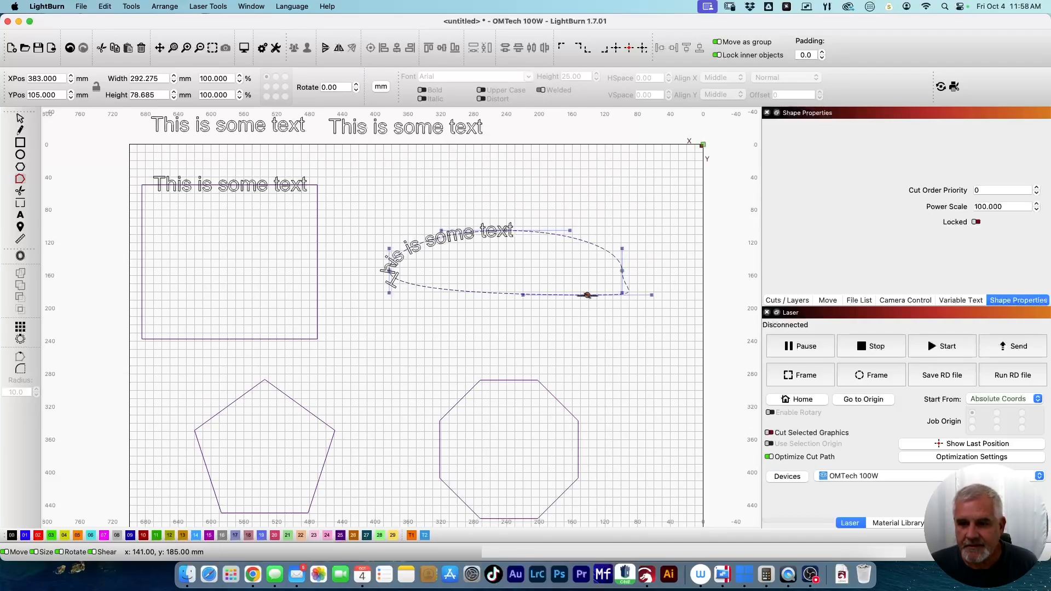
pyautogui.press('super+z')
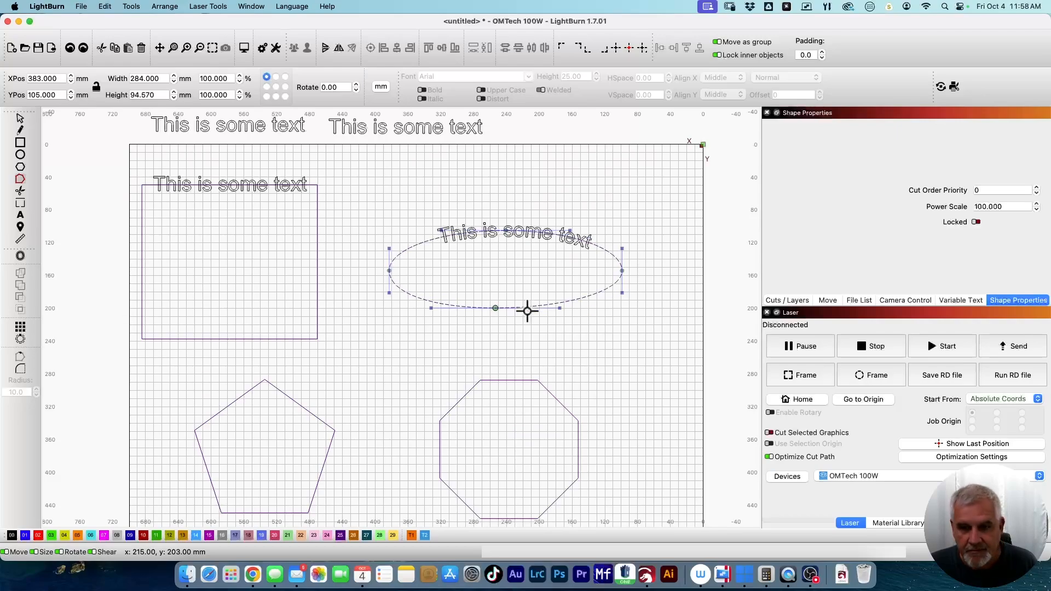
pyautogui.press('super+z')
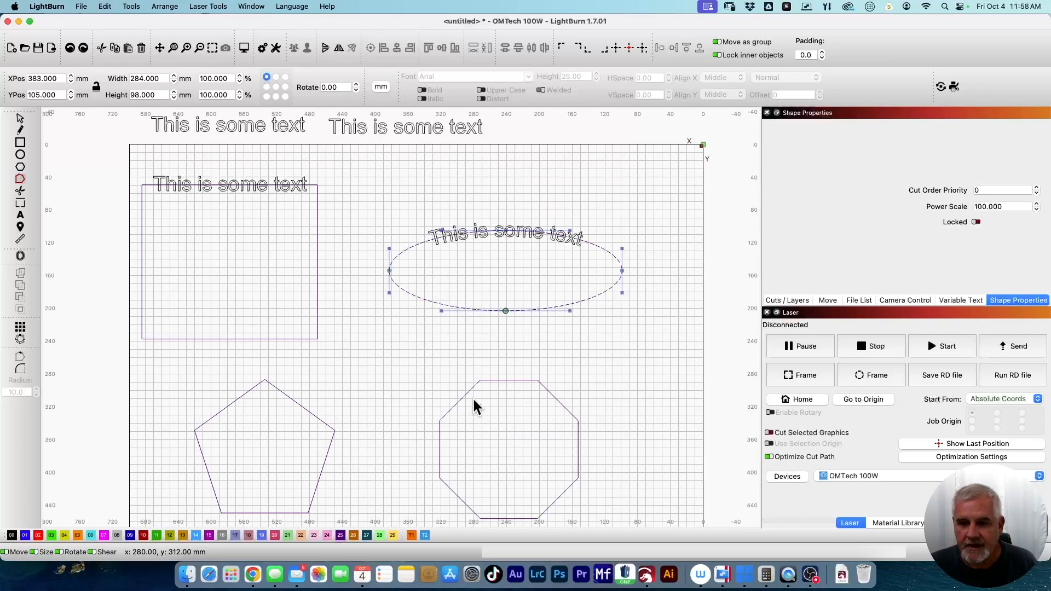
# - Apply the rightmost text above the work area to the octagon as its path
pyautogui.click(489, 379)
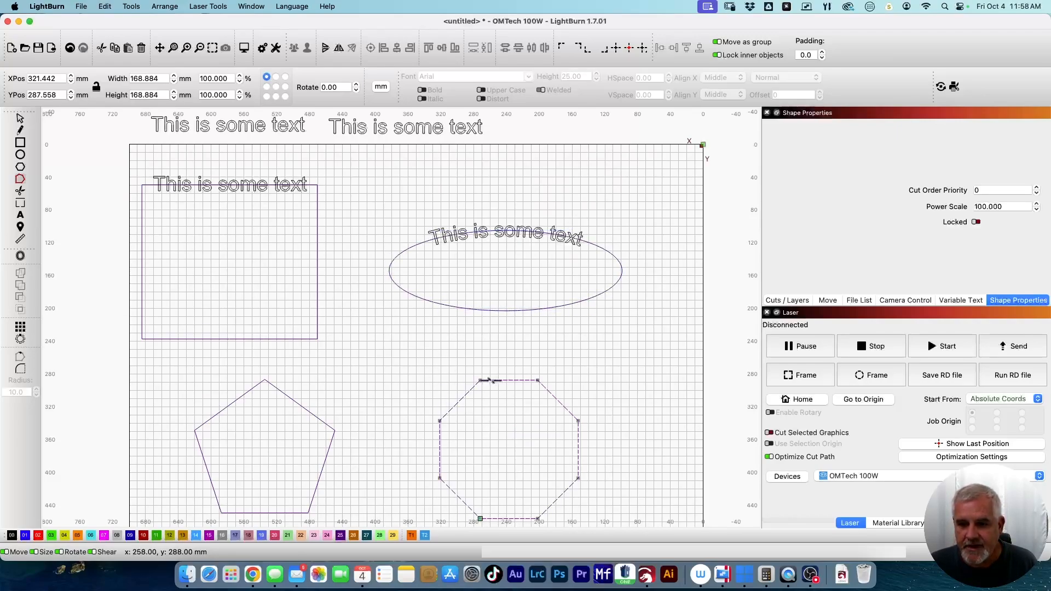
pyautogui.keyDown('shift'); pyautogui.click(399, 127); pyautogui.keyUp('shift')
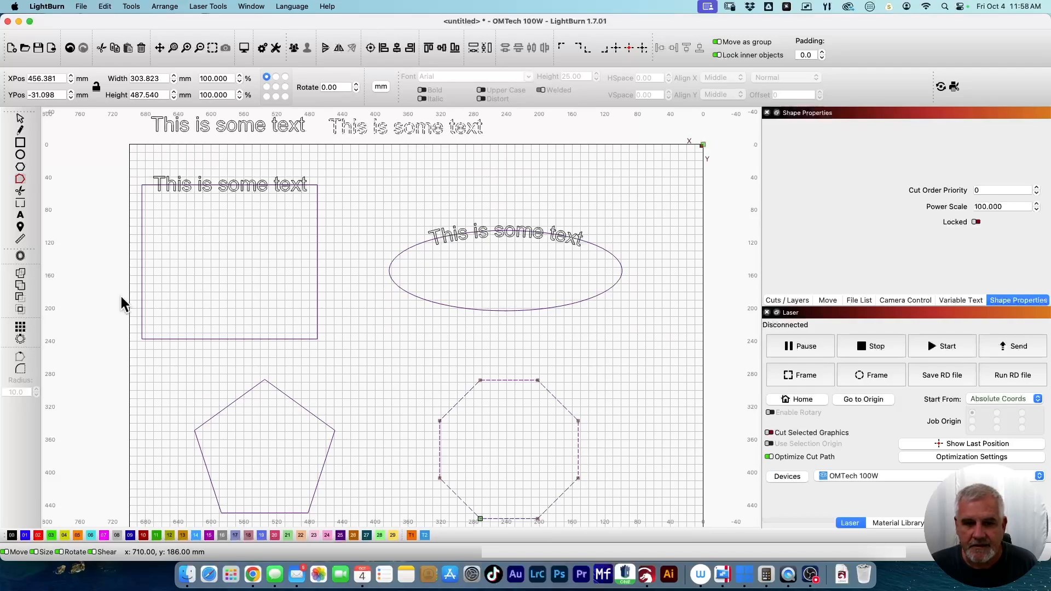
pyautogui.click(20, 119)
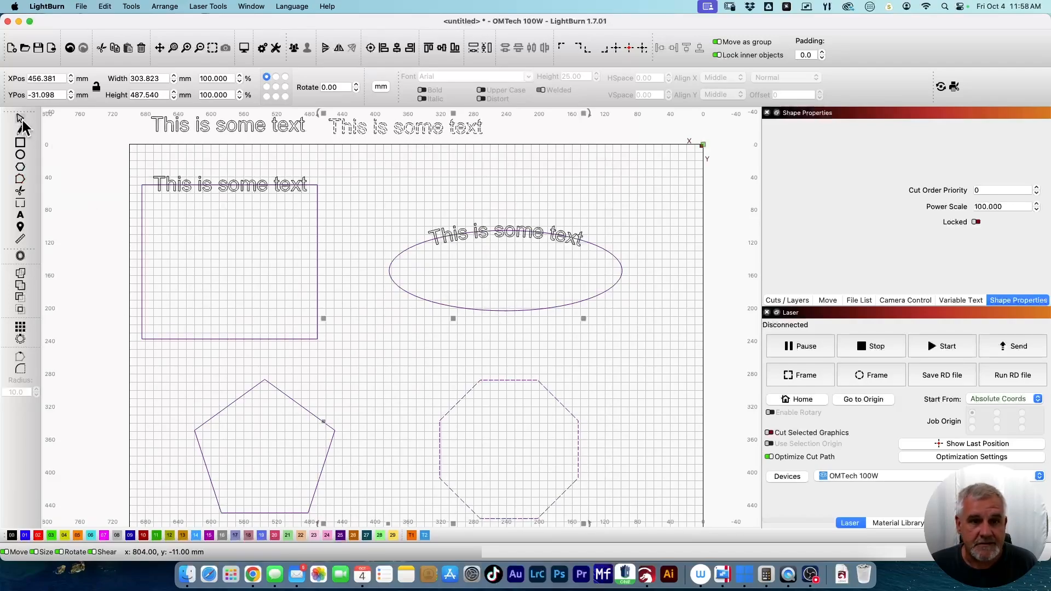
pyautogui.rightClick(459, 395)
pyautogui.click(495, 353)
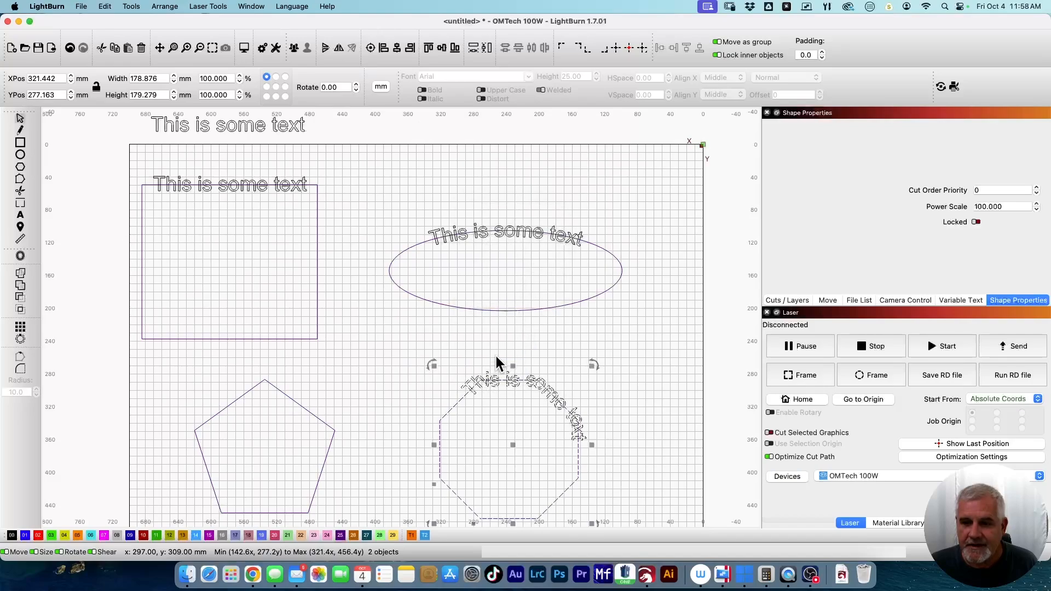
# - Open the octagon's path for node editing at its lower edge
pyautogui.click(429, 389)
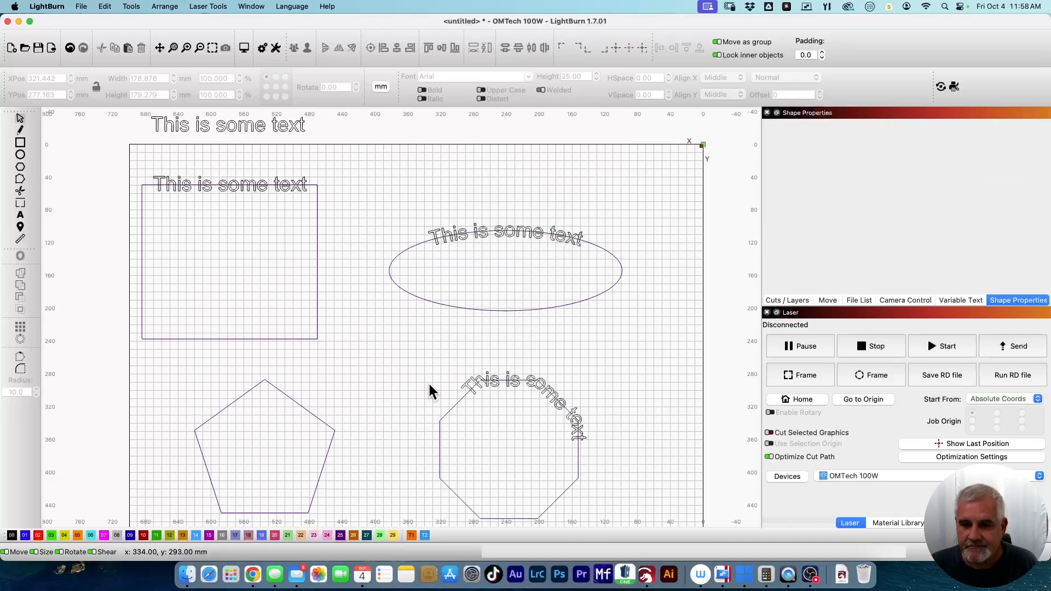
pyautogui.click(448, 412)
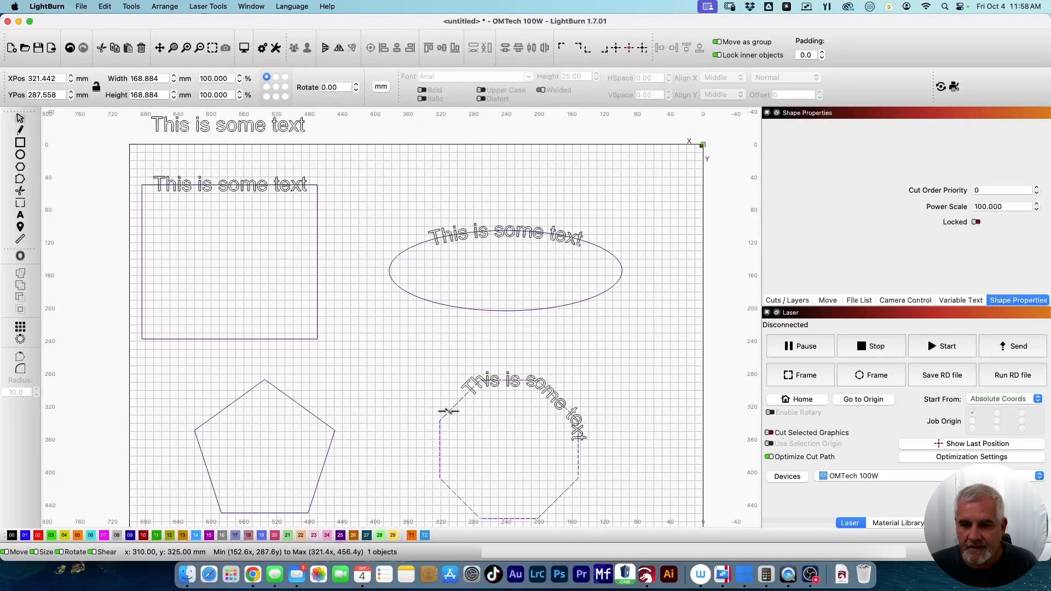
pyautogui.click(20, 179)
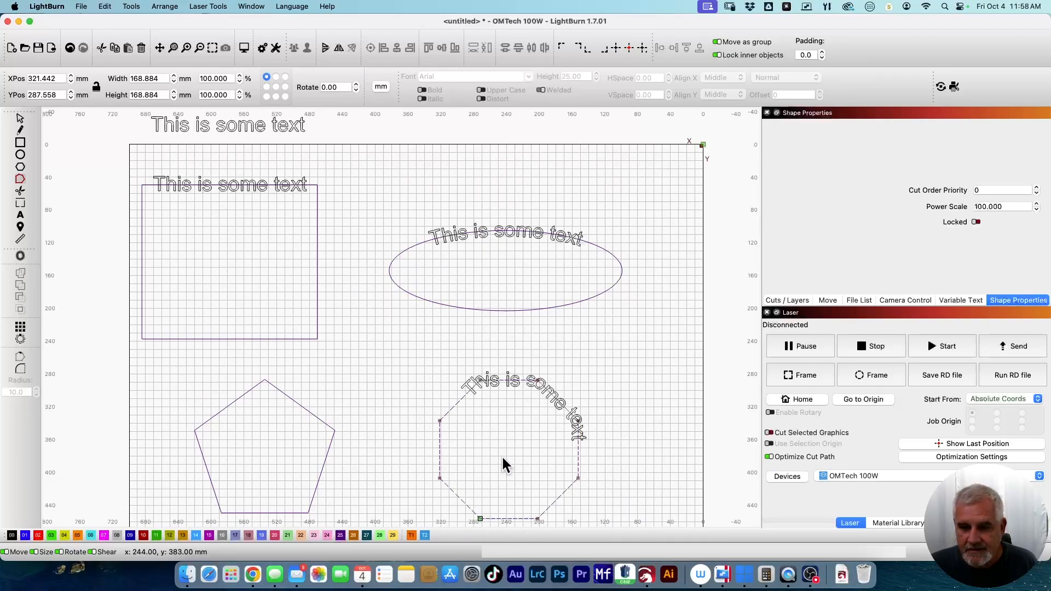
pyautogui.scroll(-5, 502, 455)
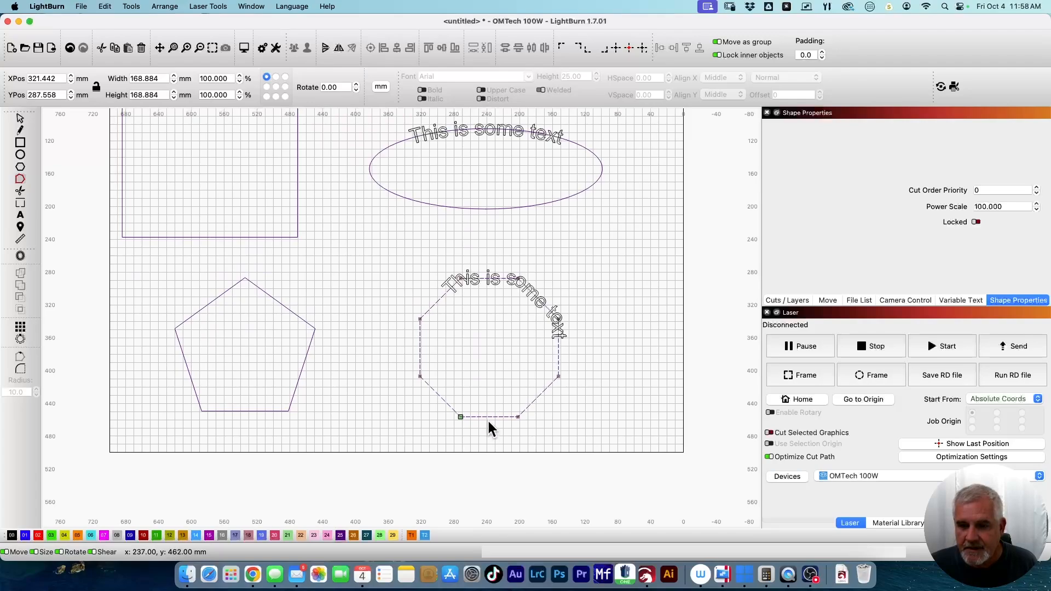
pyautogui.scroll(5, 487, 419)
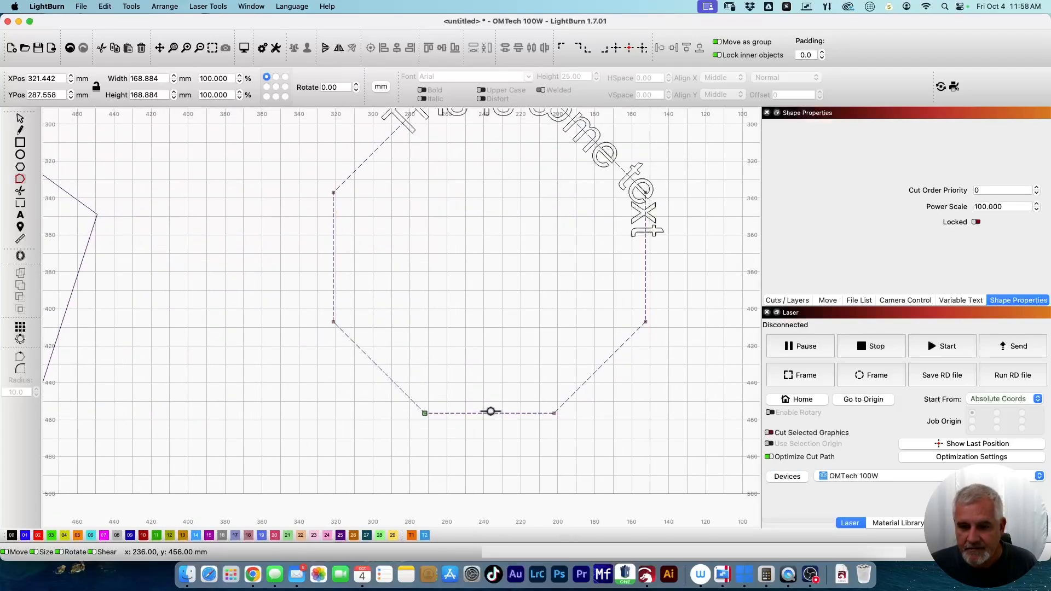
# - Try to break the octagon's path at the midpoint of its lower edge and pull the loose end away, and undo it
pyautogui.press('m')
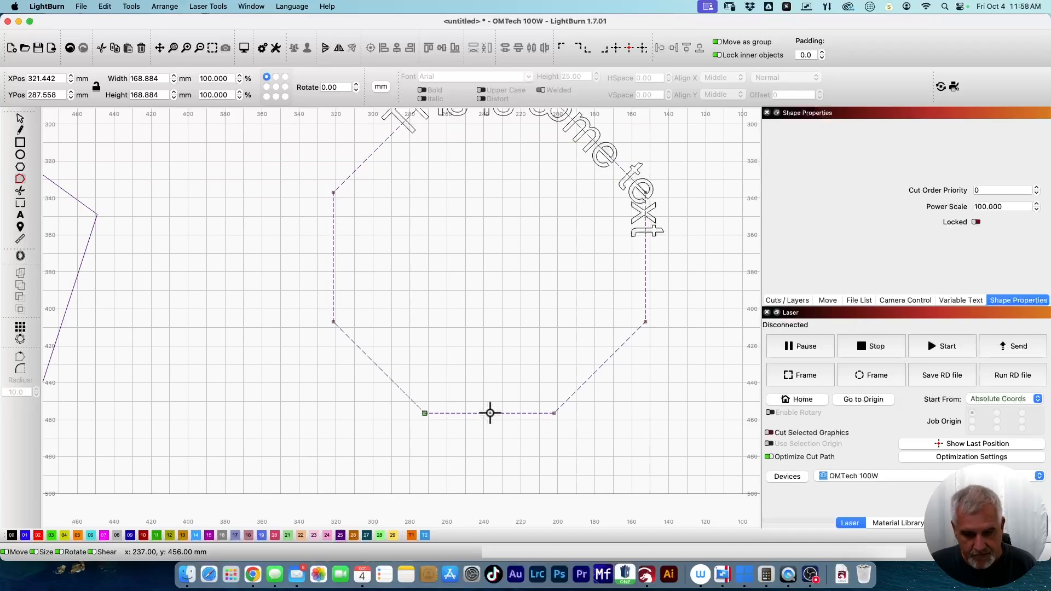
pyautogui.moveTo(489, 413); pyautogui.dragTo(484, 448)
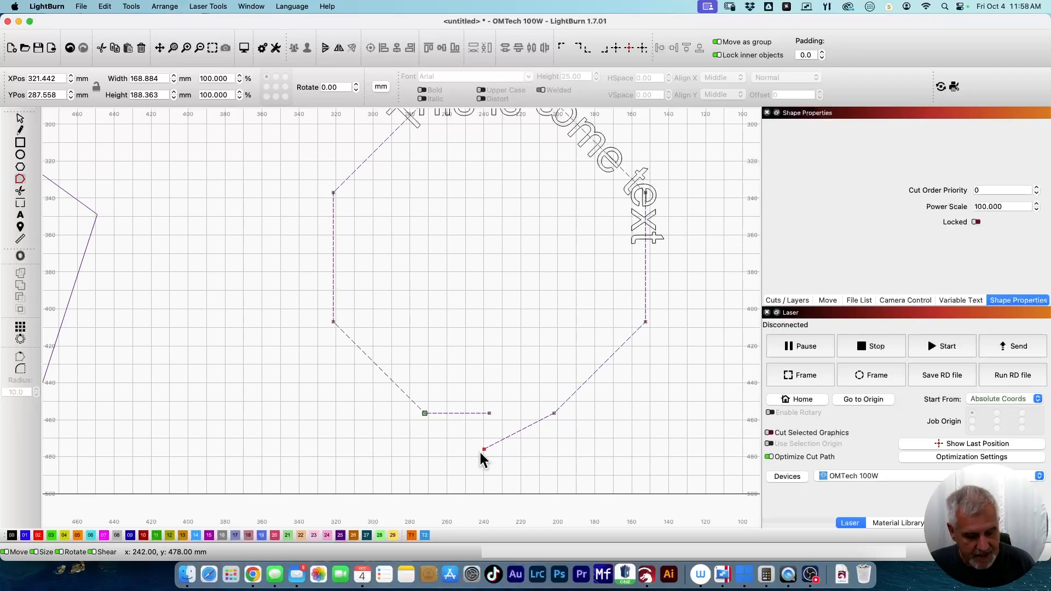
pyautogui.press('super+z')
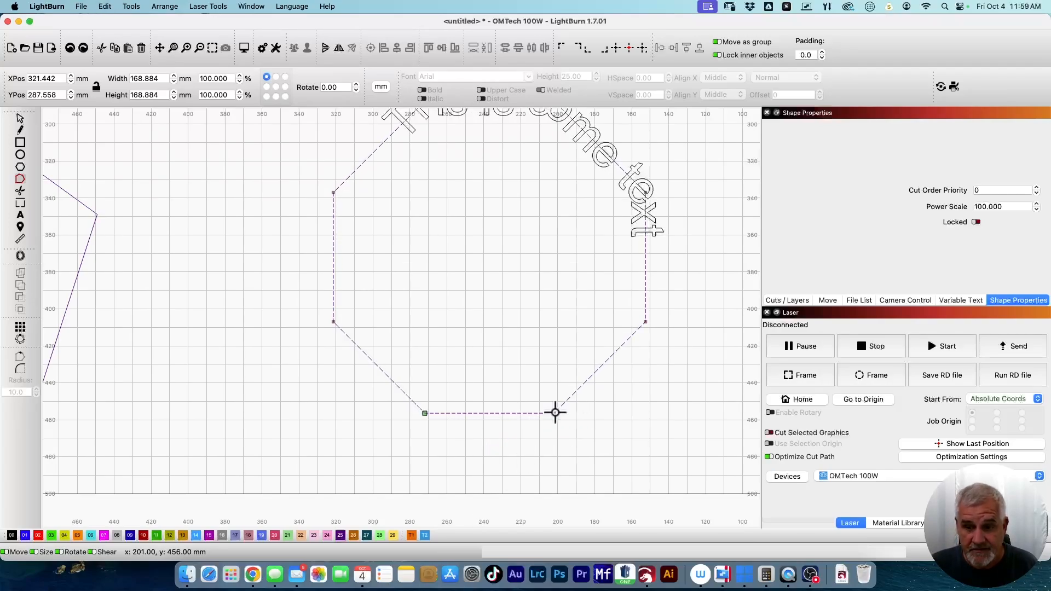
# - Break the octagon's path at the lower edge's right corner and again at that edge's midpoint to centre the text over the top
pyautogui.press('f')
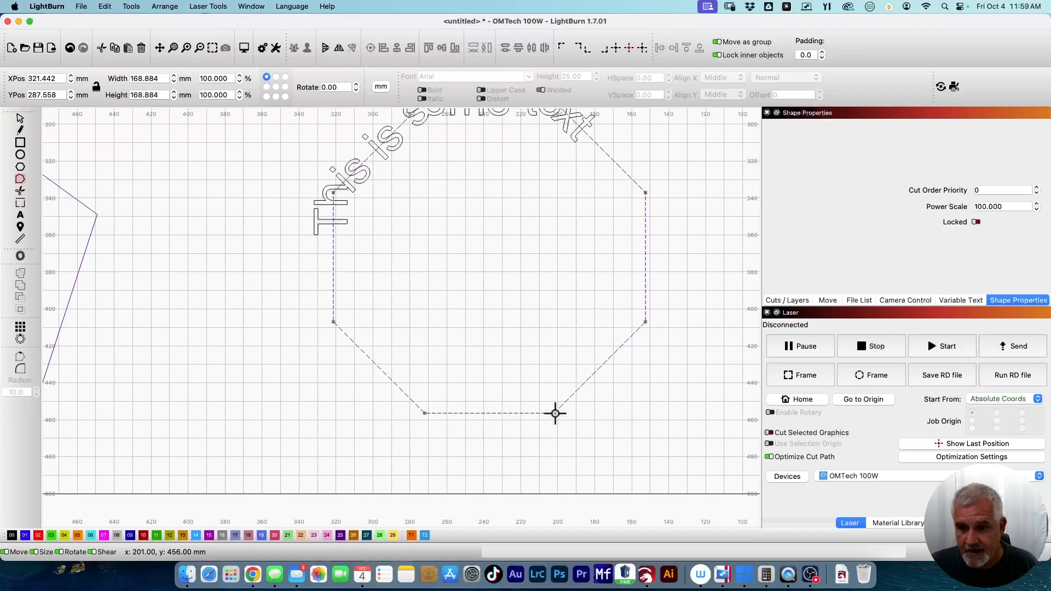
pyautogui.moveTo(555, 413)
pyautogui.mouseDown()
pyautogui.moveTo(554, 425)
pyautogui.moveTo(554, 414)
pyautogui.mouseUp()
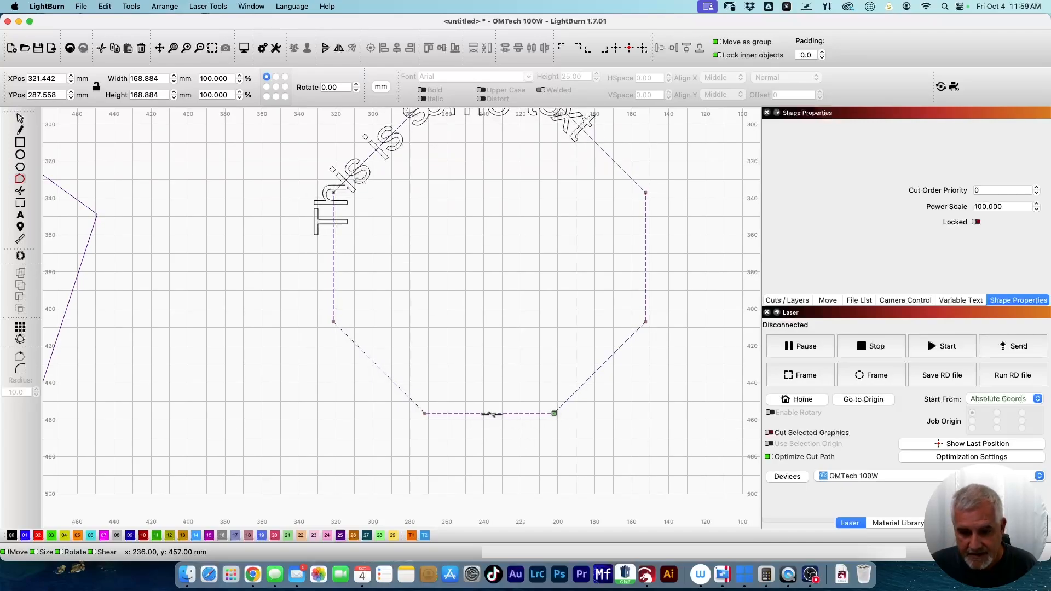
pyautogui.press('m')
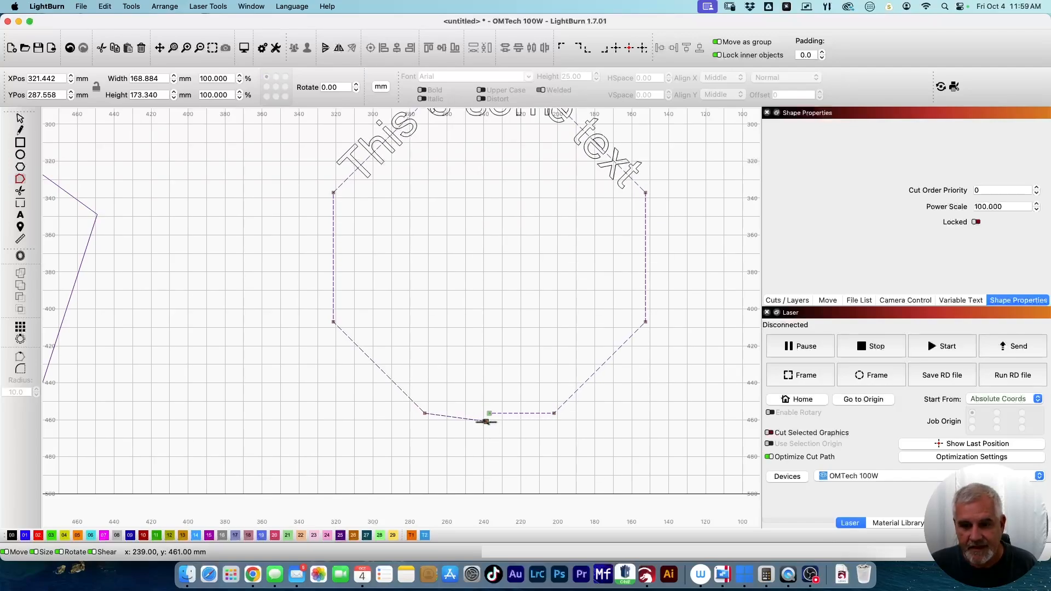
pyautogui.scroll(-4, 517, 379)
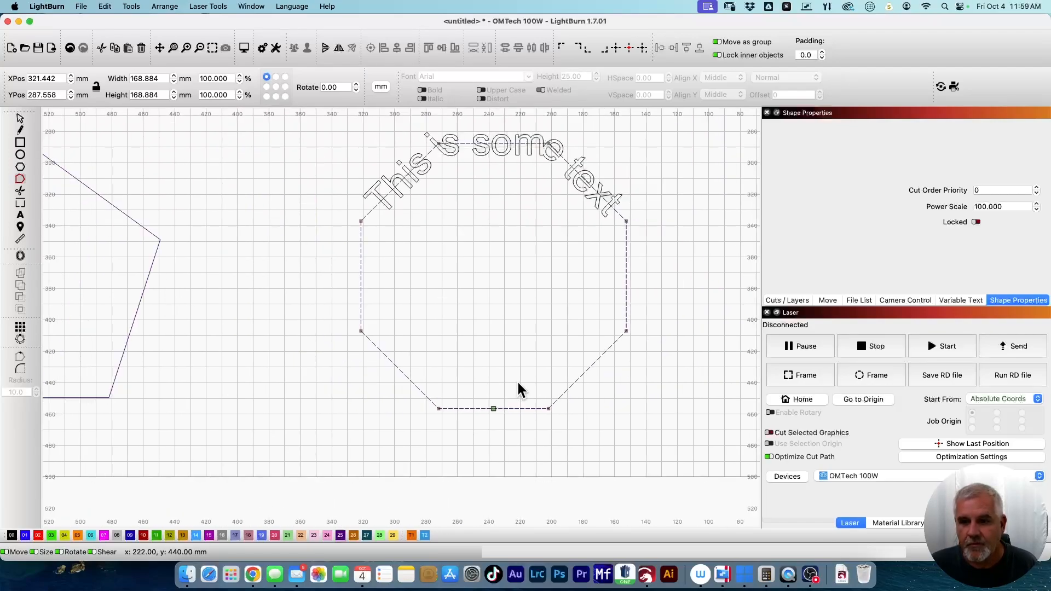
pyautogui.moveTo(501, 339); pyautogui.dragTo(511, 375)
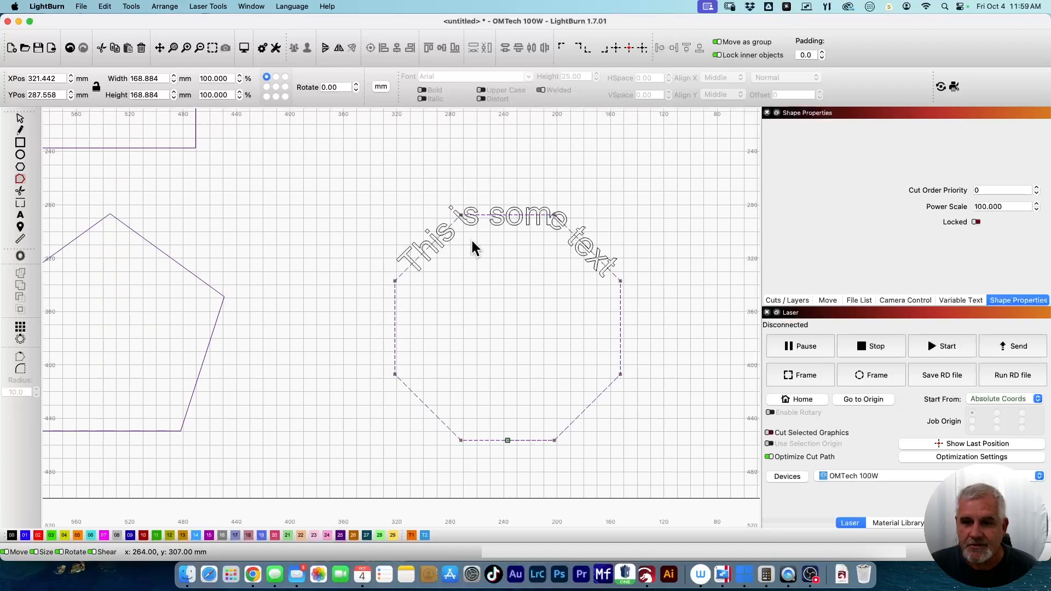
# - Edit the octagon's text to "This i s some text" so the letters of "is" separate at the upper-left corner
pyautogui.scroll(3, 462, 225)
pyautogui.moveTo(461, 225); pyautogui.dragTo(503, 320)
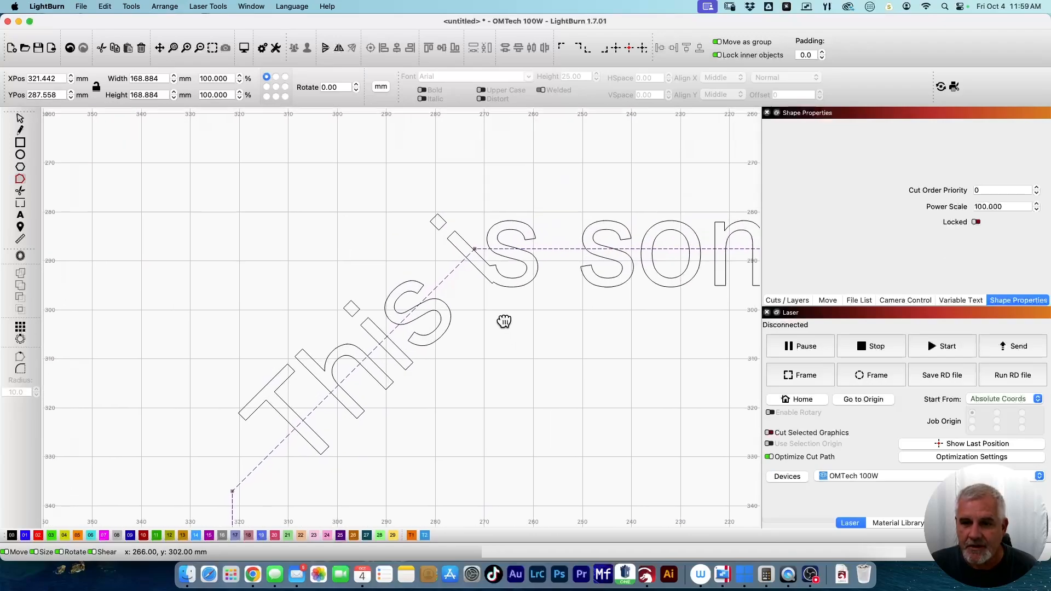
pyautogui.click(508, 278)
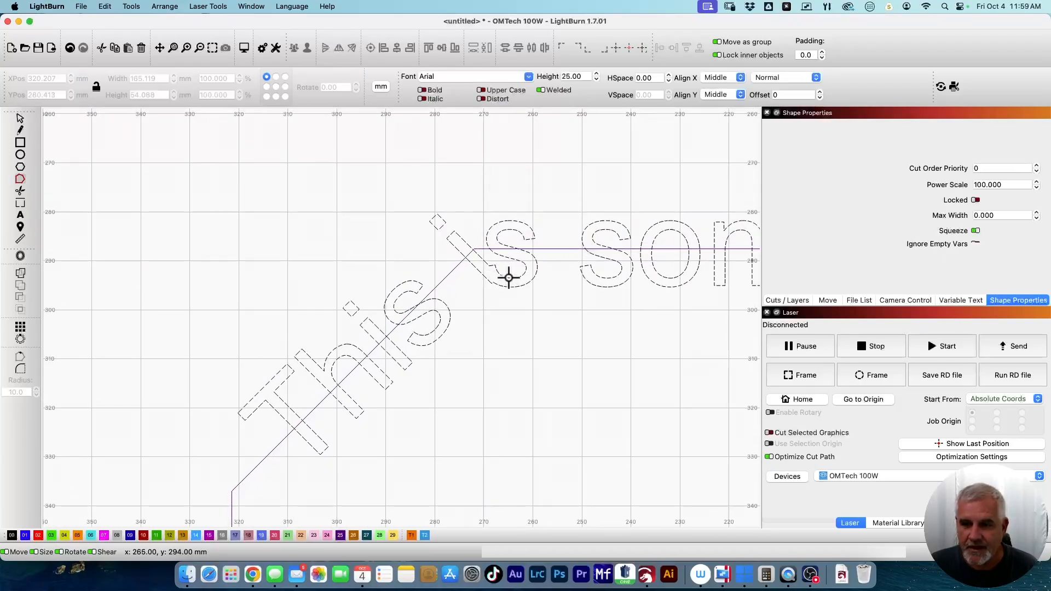
pyautogui.click(19, 118)
pyautogui.click(453, 236)
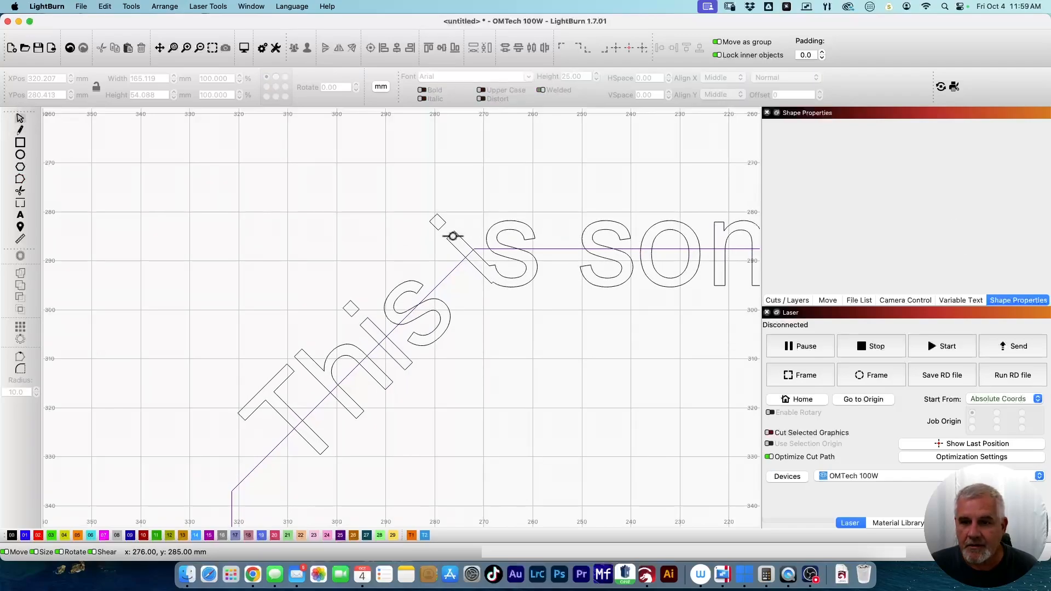
pyautogui.doubleClick(453, 236)
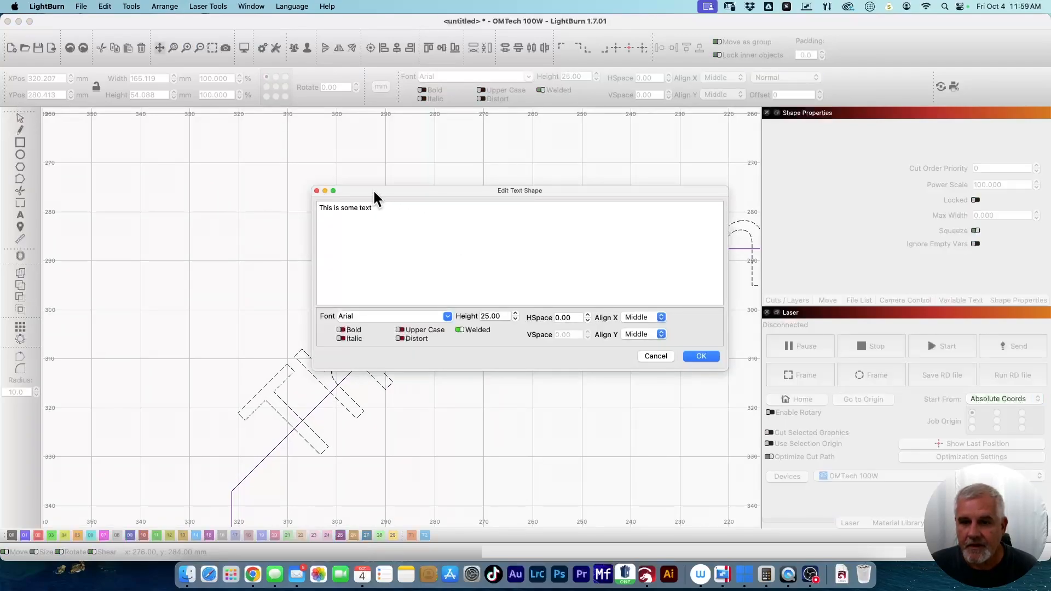
pyautogui.moveTo(516, 305); pyautogui.dragTo(517, 333)
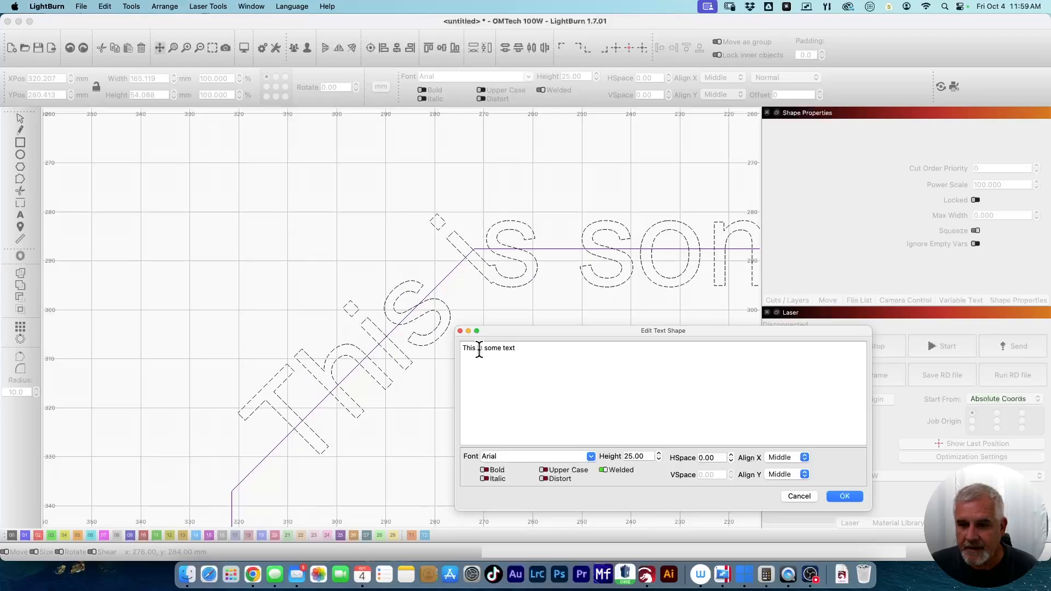
pyautogui.click(479, 348)
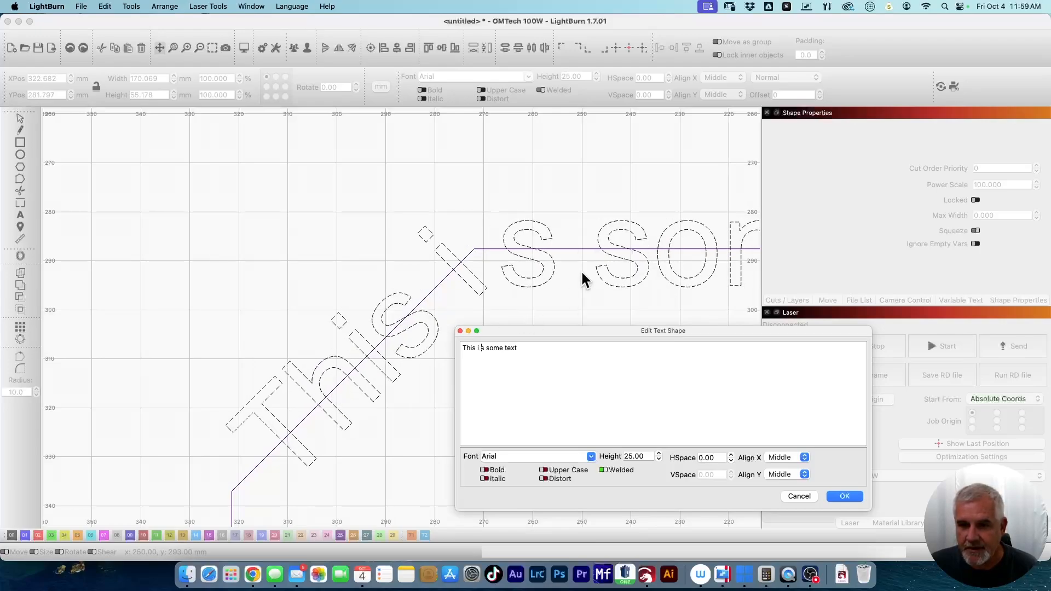
# - Change the octagon's text to "This i s som e text" to separate the letters at the upper-right corner, and accept the edit
pyautogui.hscroll(10, 584, 279)
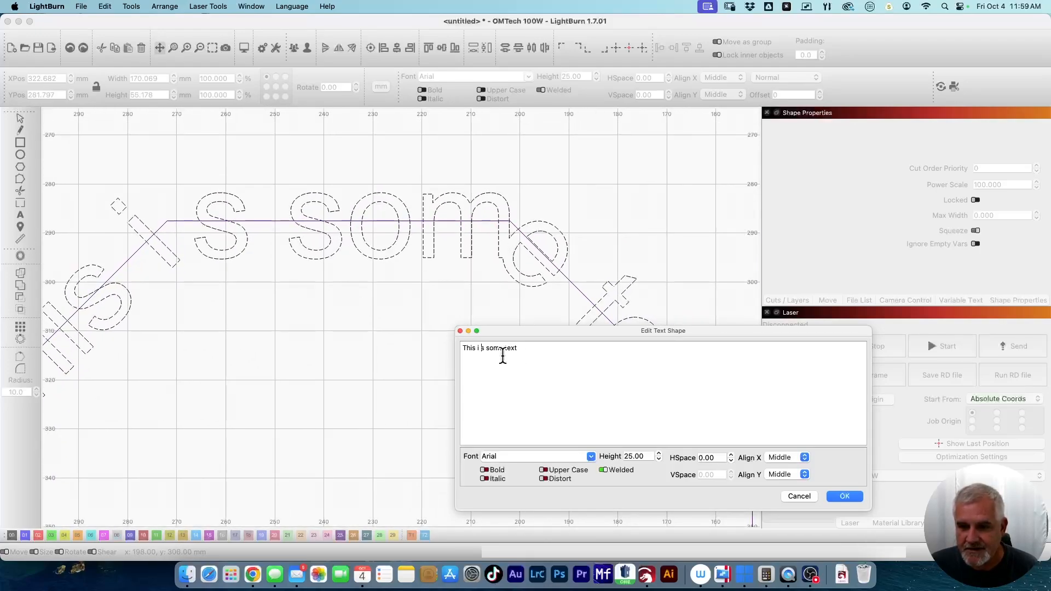
pyautogui.click(523, 350)
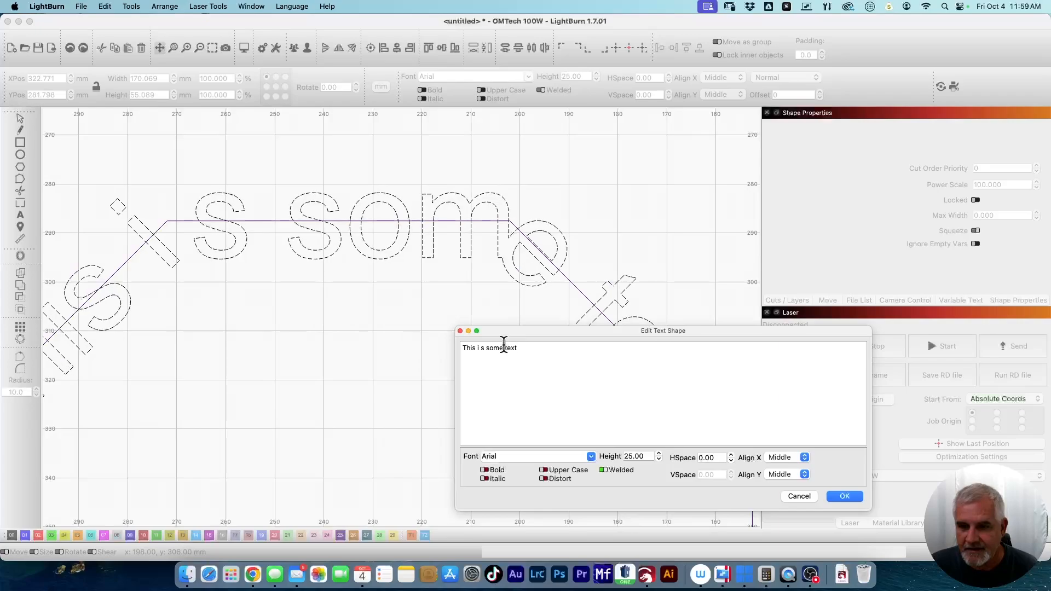
pyautogui.click(500, 348)
pyautogui.scroll(-2, 476, 298)
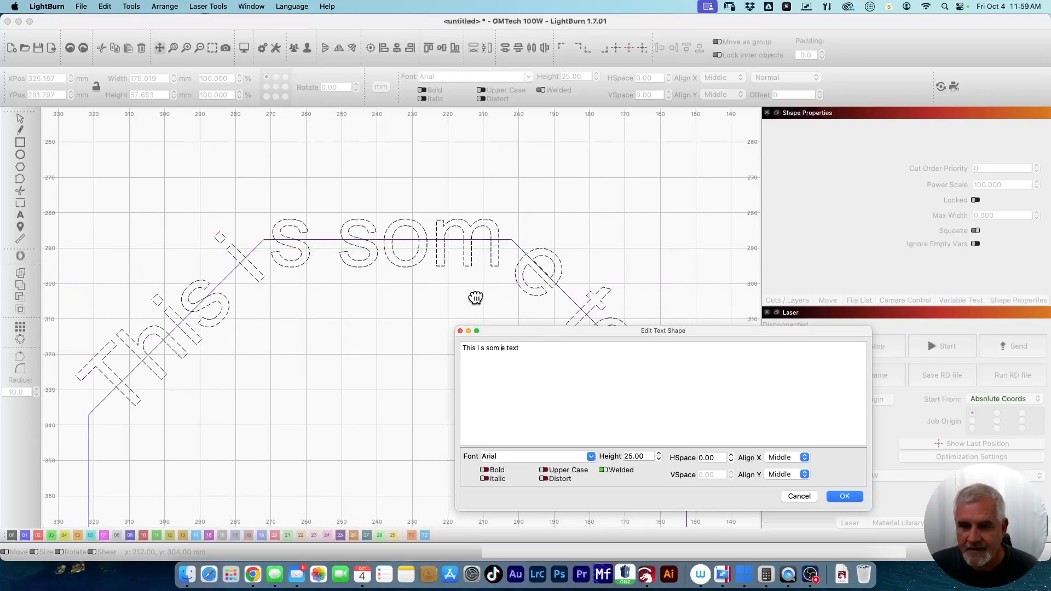
pyautogui.moveTo(477, 298); pyautogui.dragTo(481, 215)
pyautogui.scroll(-5, 481, 214)
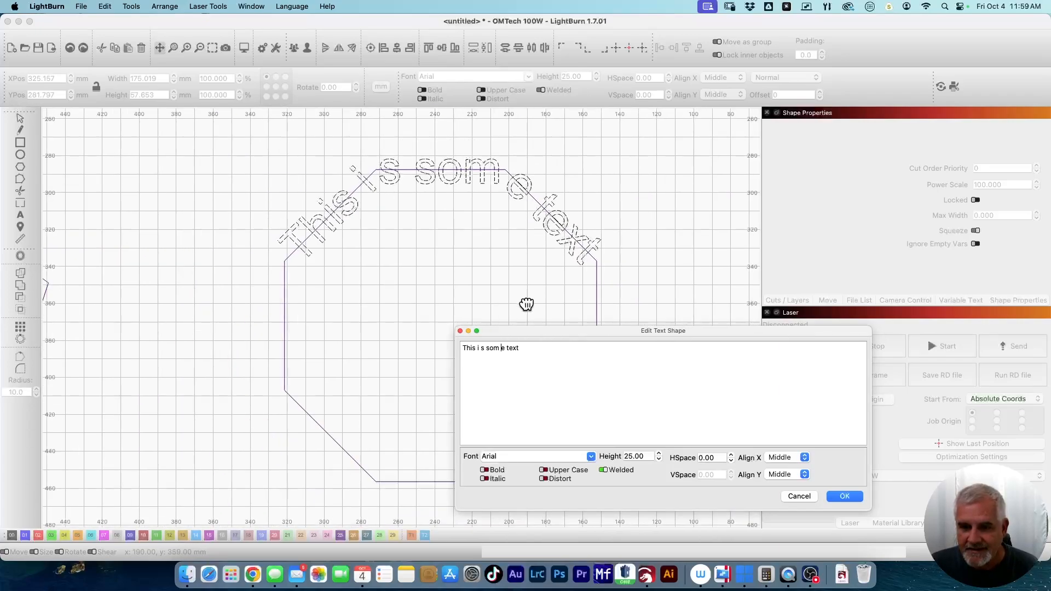
pyautogui.click(853, 495)
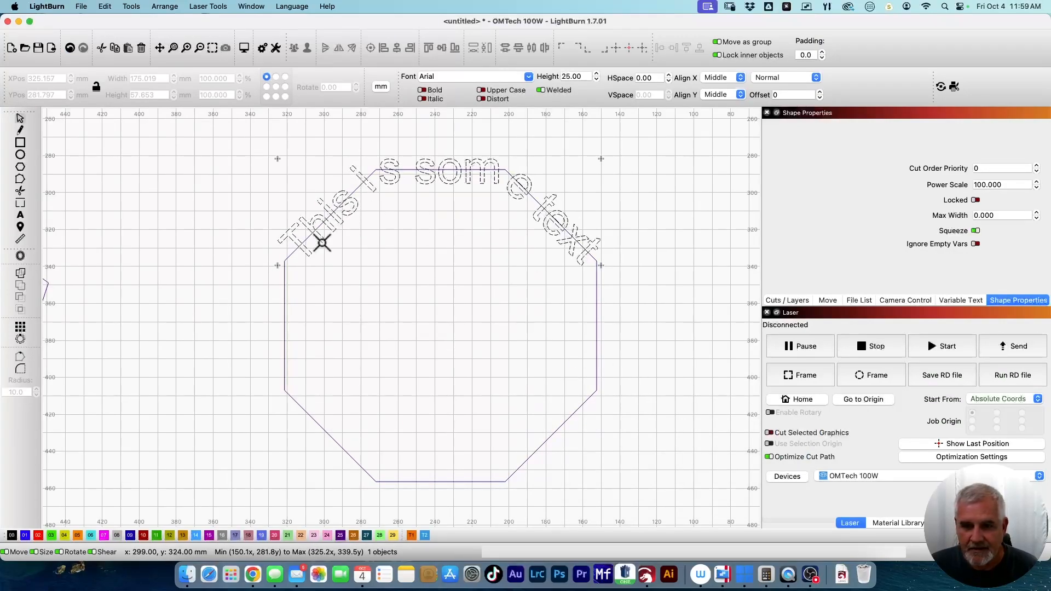
pyautogui.scroll(-5, 162, 263)
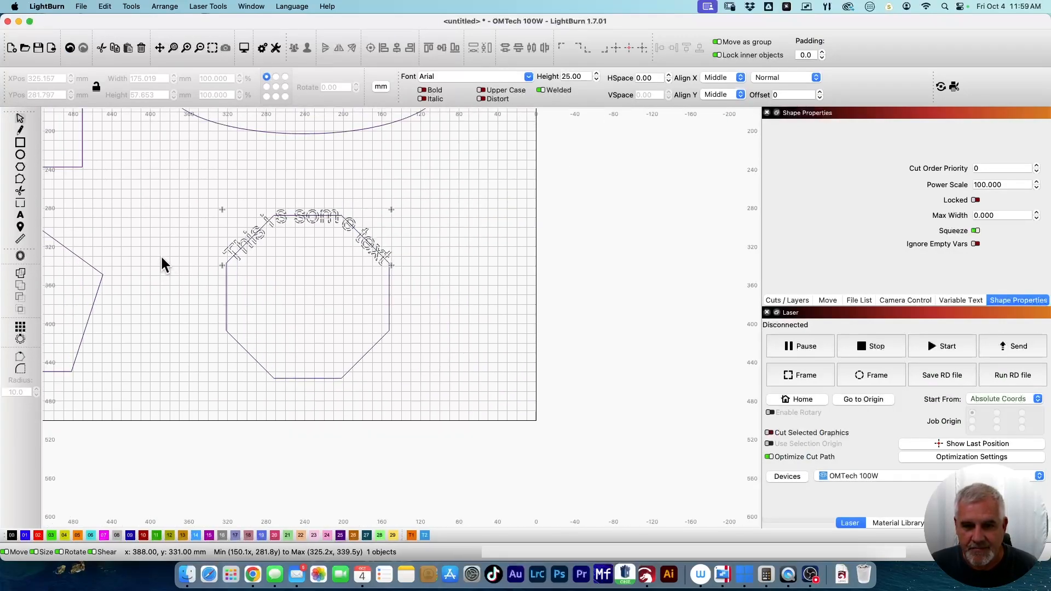
# - Apply the pentagon as a path to the loose "This is some text" above the work area
pyautogui.moveTo(162, 263); pyautogui.dragTo(531, 346)
pyautogui.scroll(-3, 500, 331)
pyautogui.scroll(8, 498, 339)
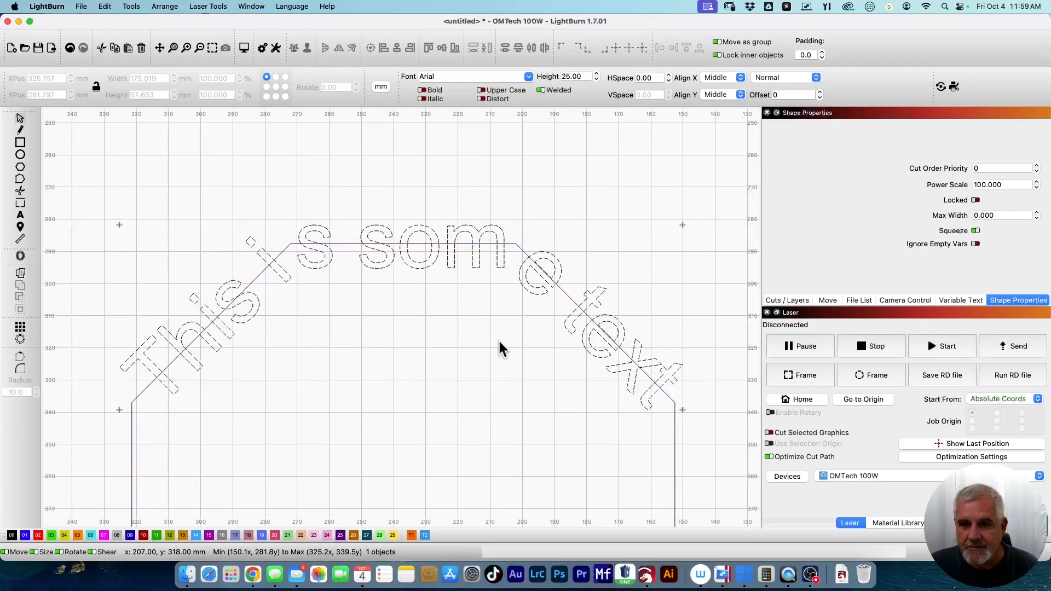
pyautogui.scroll(-3, 496, 337)
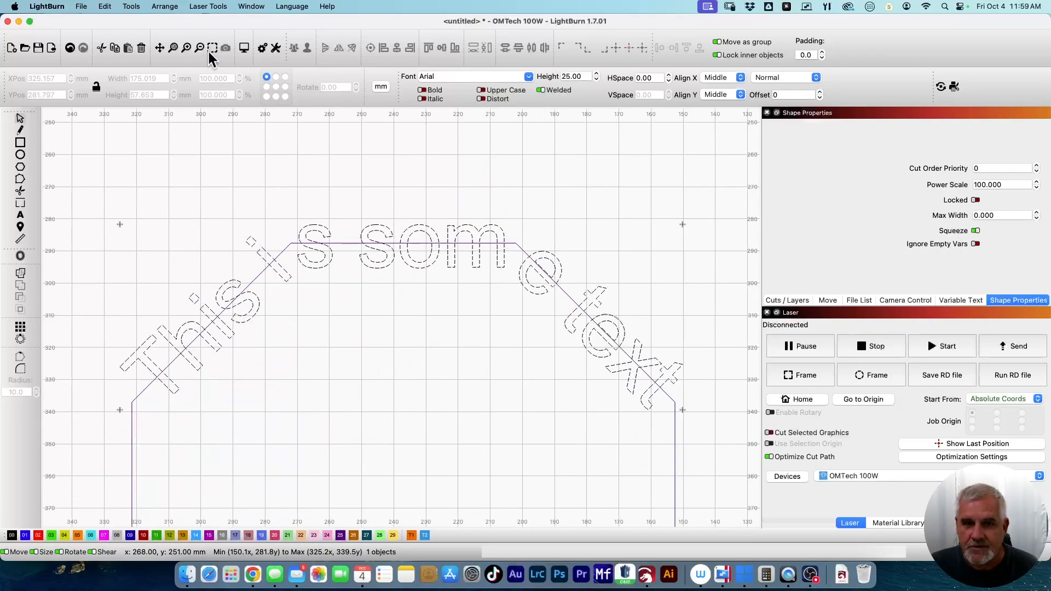
pyautogui.click(213, 48)
pyautogui.scroll(-6, 253, 219)
pyautogui.moveTo(217, 266); pyautogui.dragTo(402, 360)
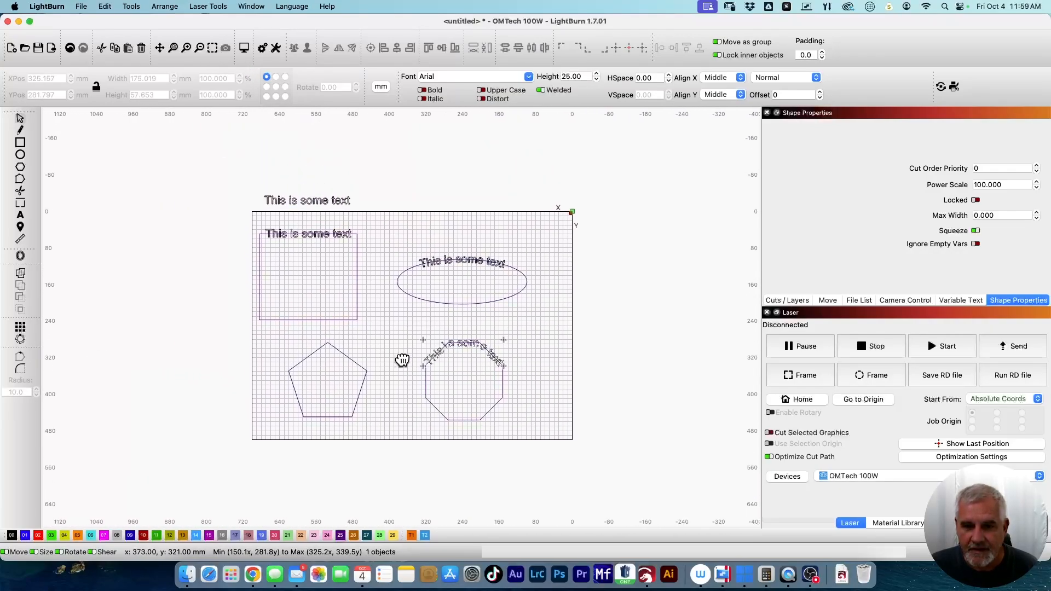
pyautogui.click(328, 344)
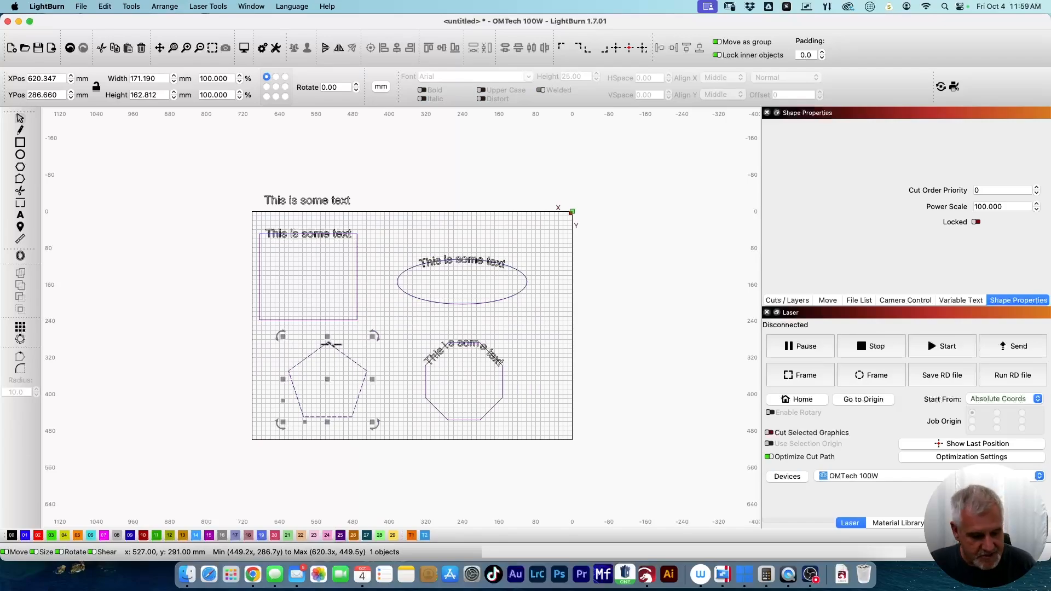
pyautogui.keyDown('shift'); pyautogui.click(321, 198); pyautogui.keyUp('shift')
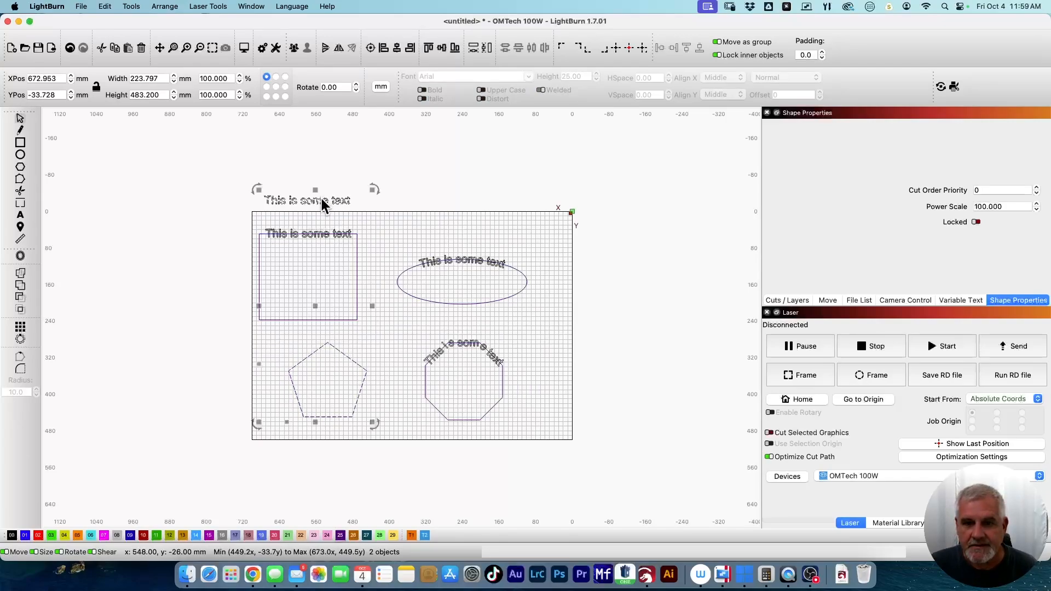
pyautogui.rightClick(310, 352)
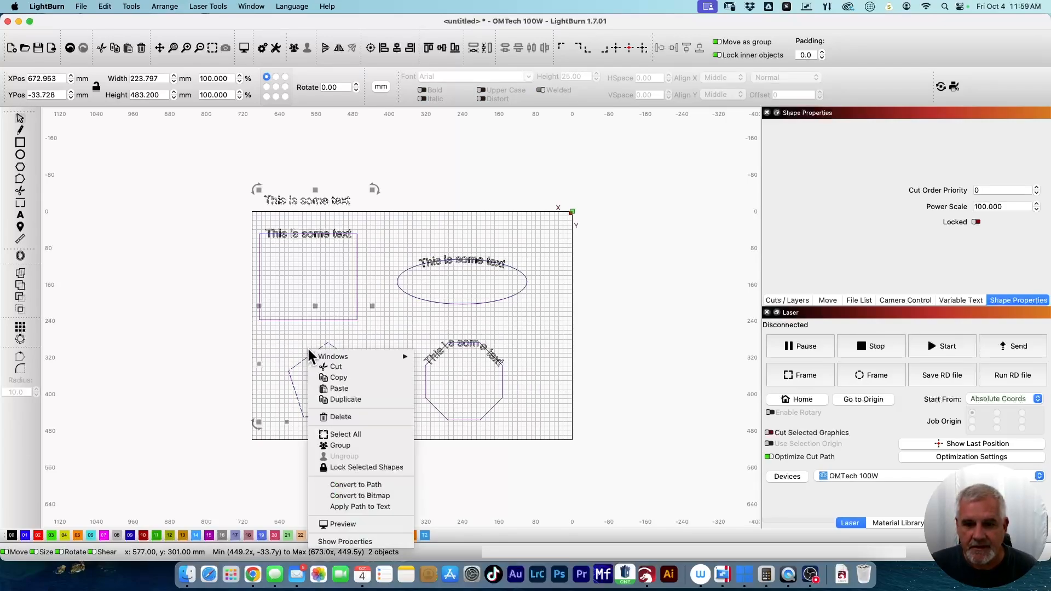
pyautogui.click(353, 506)
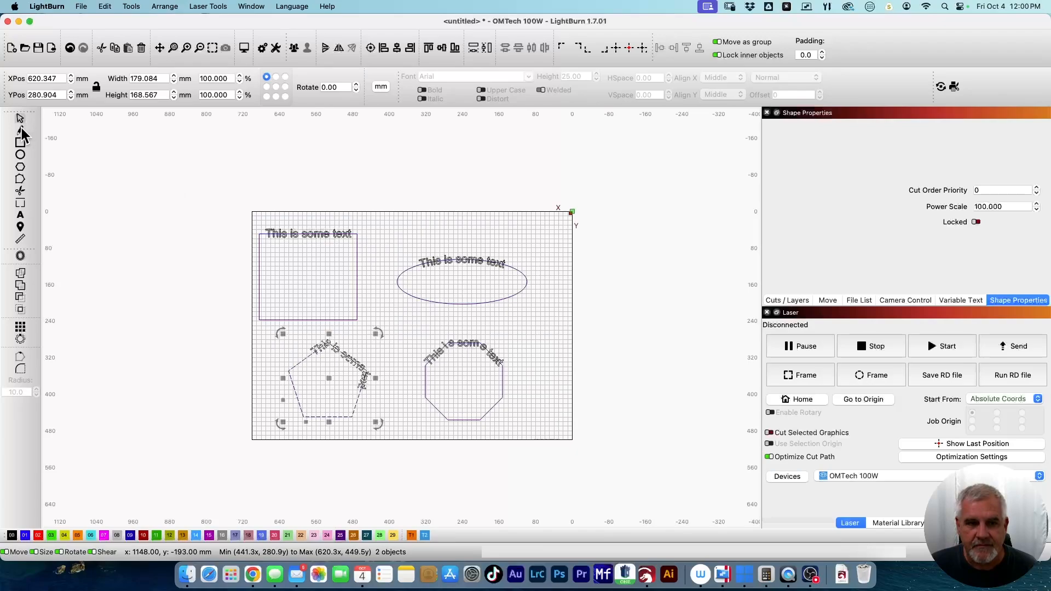
# - Open the pentagon's path for node editing, try breaking it at the midpoint of its lower edge, and undo the break
pyautogui.click(310, 380)
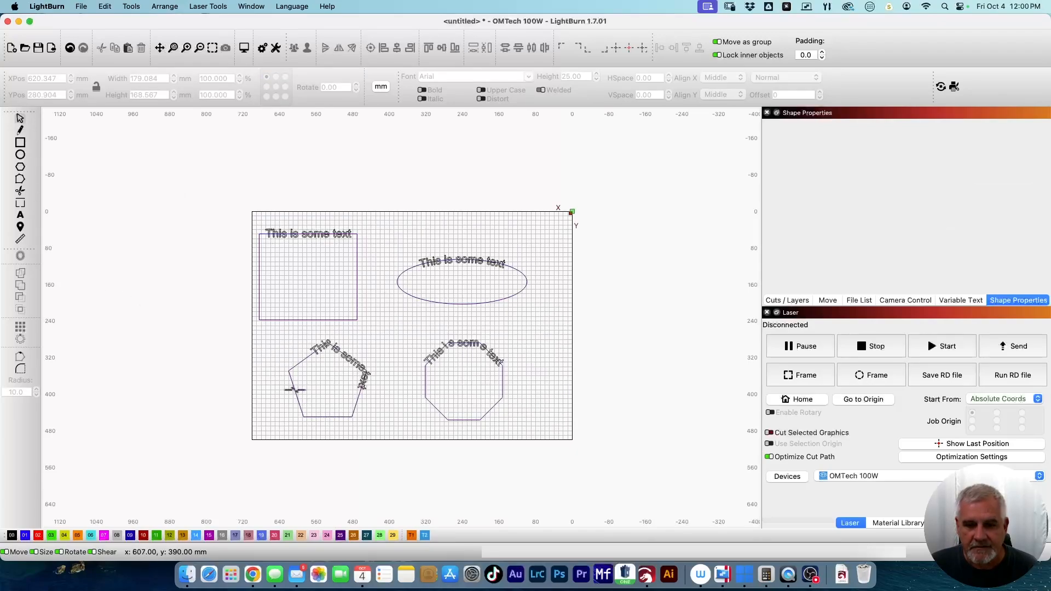
pyautogui.click(293, 387)
pyautogui.click(20, 179)
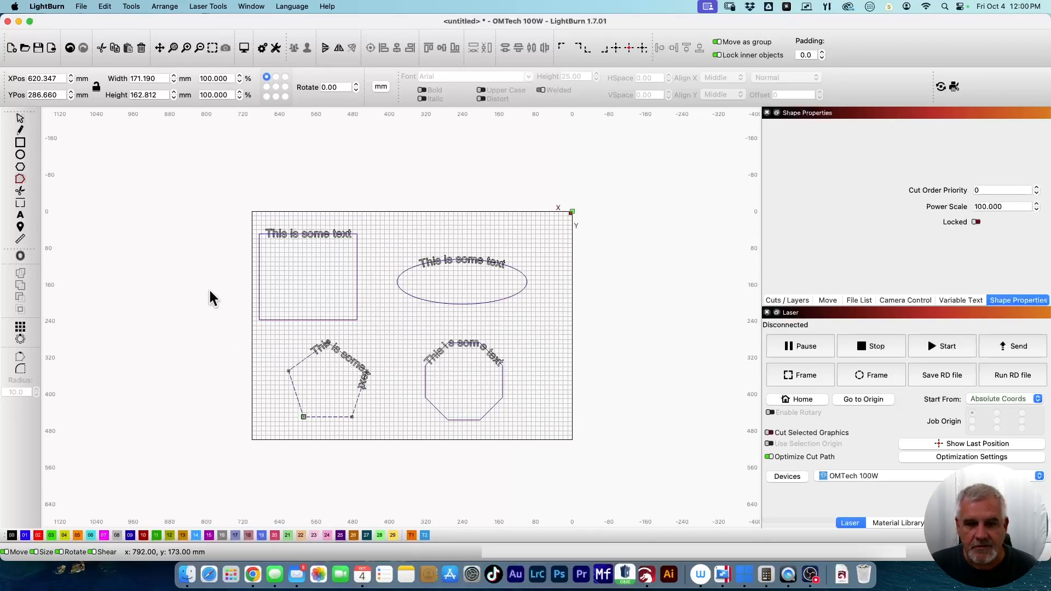
pyautogui.scroll(4, 304, 348)
pyautogui.moveTo(344, 370); pyautogui.dragTo(347, 224)
pyautogui.scroll(2, 347, 225)
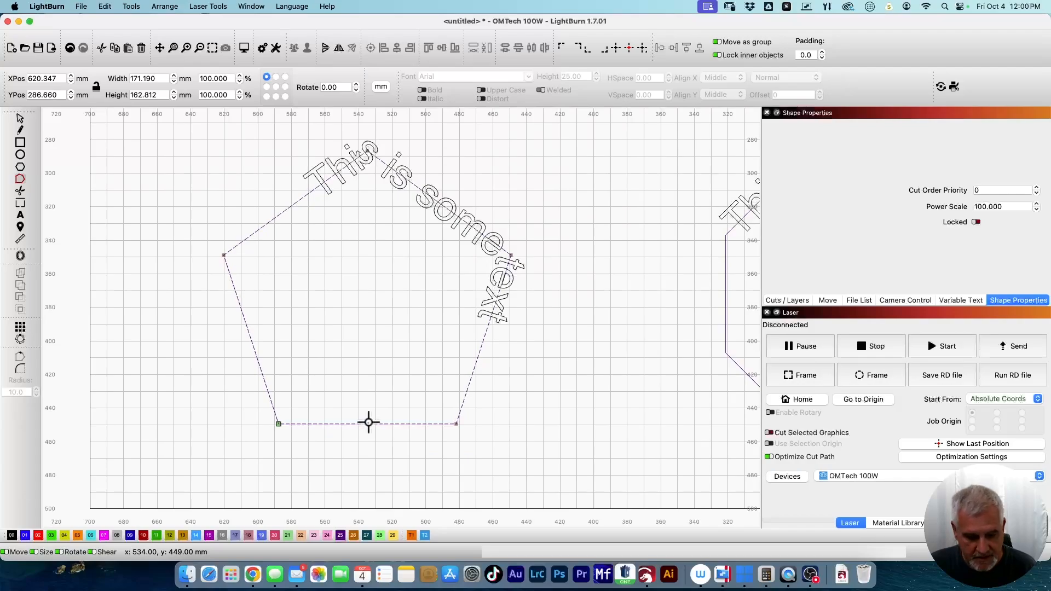
pyautogui.moveTo(367, 425); pyautogui.dragTo(364, 448)
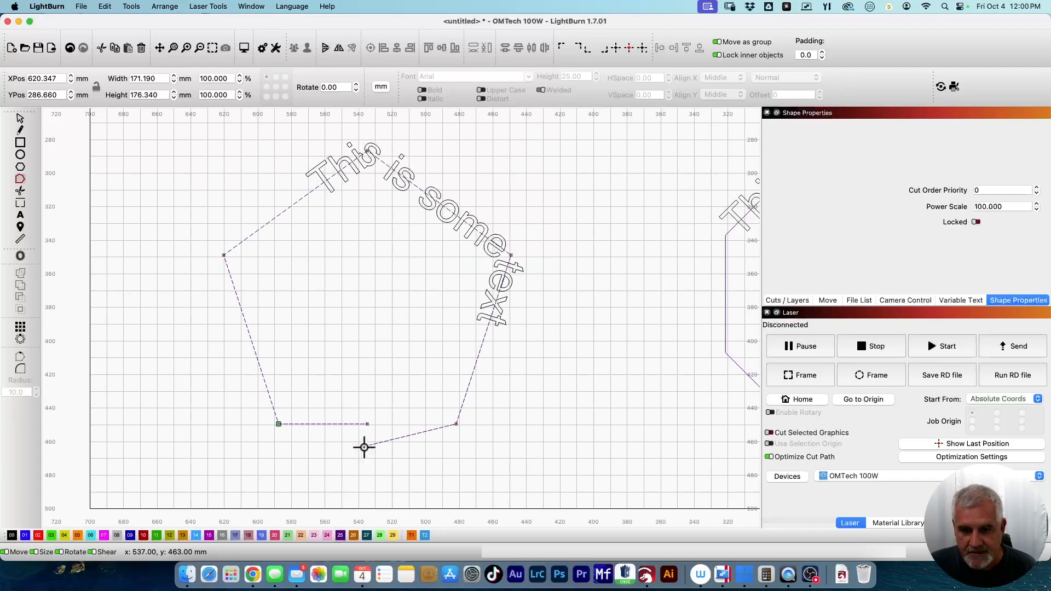
pyautogui.press('super+z')
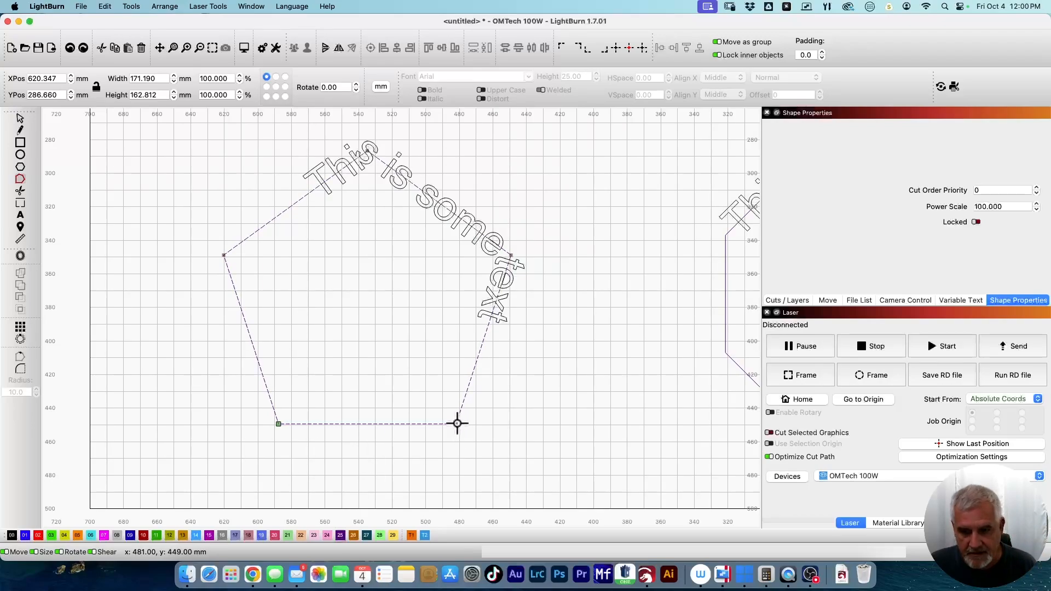
# - Break the pentagon's path at the lower edge's right corner and again at that edge's midpoint to centre the text over the peak
pyautogui.moveTo(457, 423)
pyautogui.mouseDown()
pyautogui.moveTo(455, 459)
pyautogui.moveTo(457, 425)
pyautogui.mouseUp()
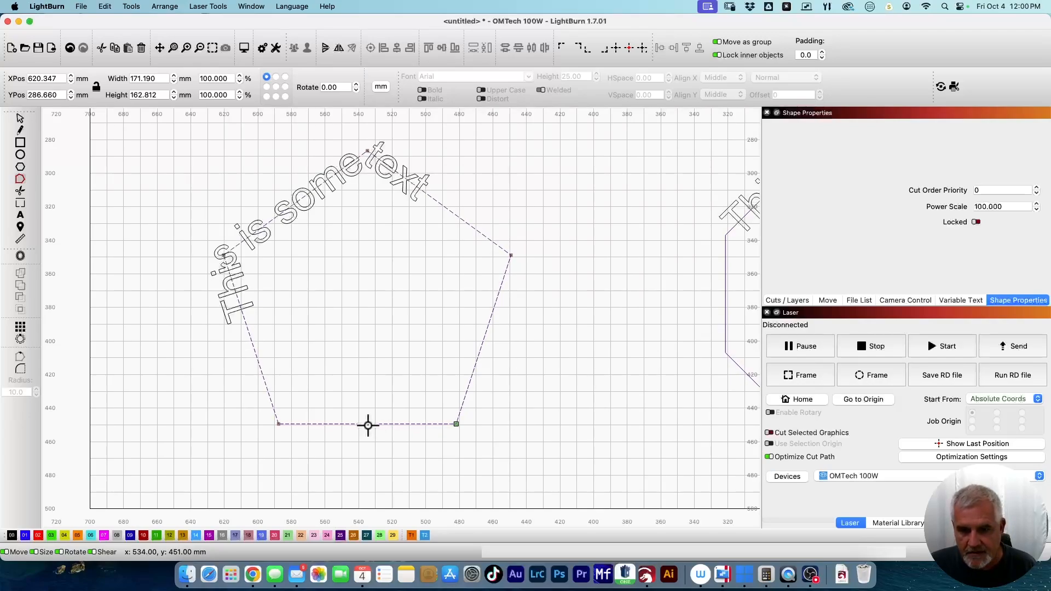
pyautogui.press('b')
pyautogui.moveTo(368, 425)
pyautogui.mouseDown()
pyautogui.moveTo(370, 438)
pyautogui.moveTo(367, 425)
pyautogui.mouseUp()
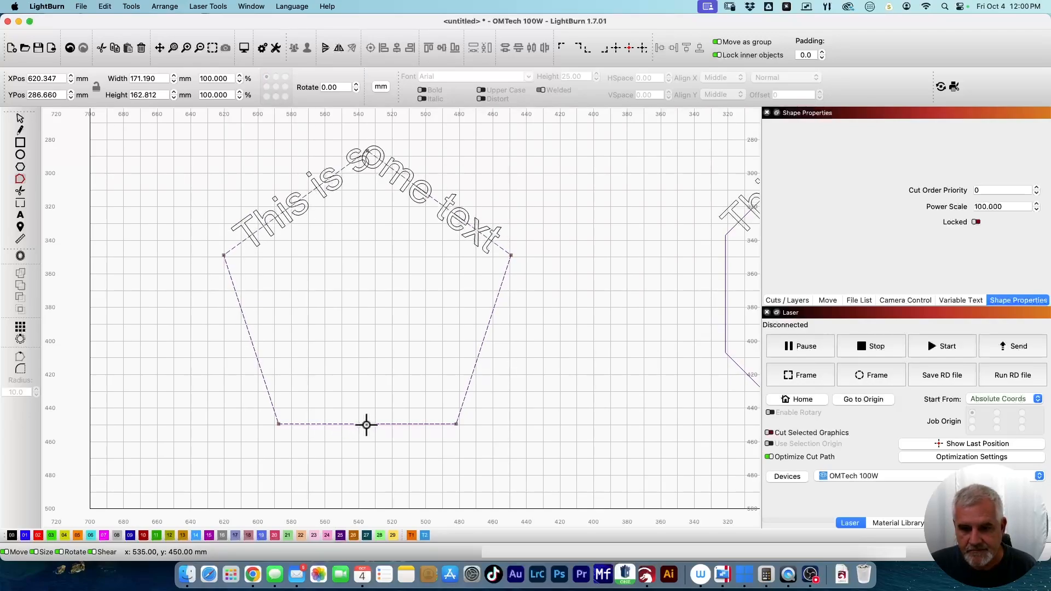